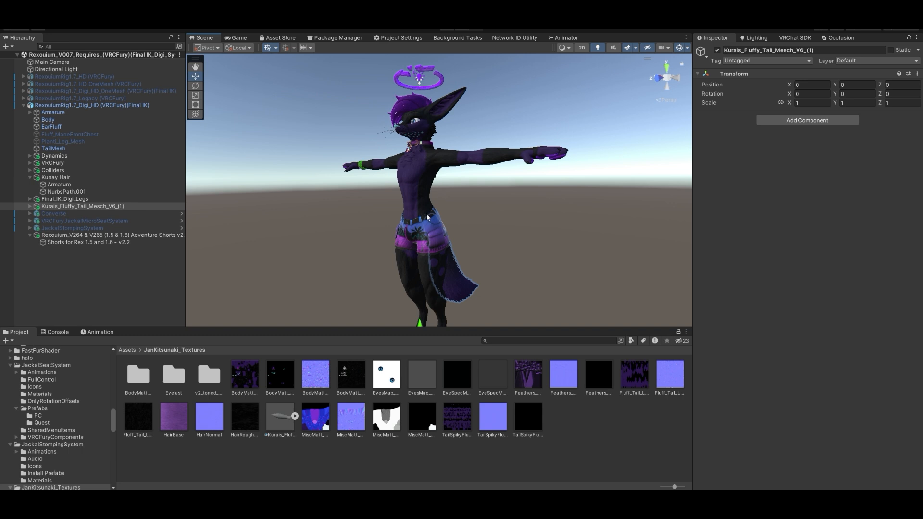
# Shift the RexouiumRig1.7_Digi_HD avatar's eye movements partway toward Excited and slightly toward Shy in its VRC Avatar Descriptor
pyautogui.moveTo(425, 218); pyautogui.dragTo(420, 194, button='right')
pyautogui.press('w')
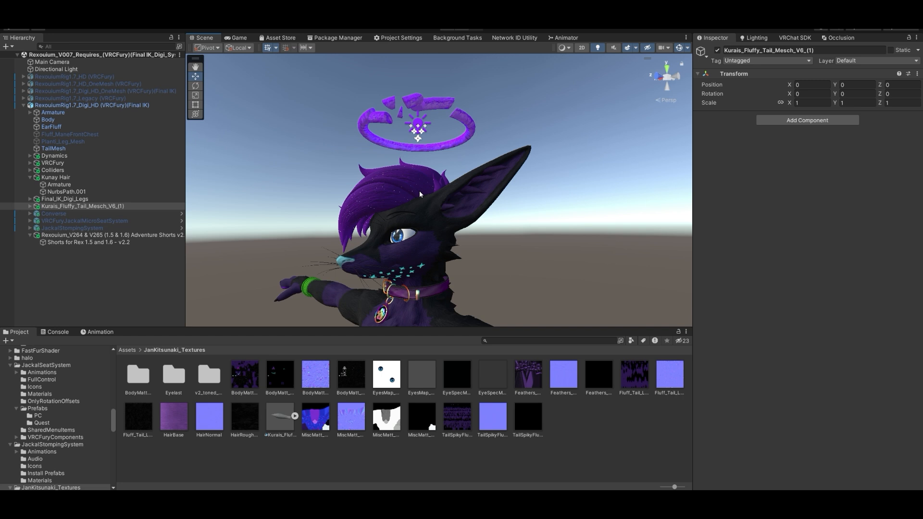
pyautogui.click(49, 107)
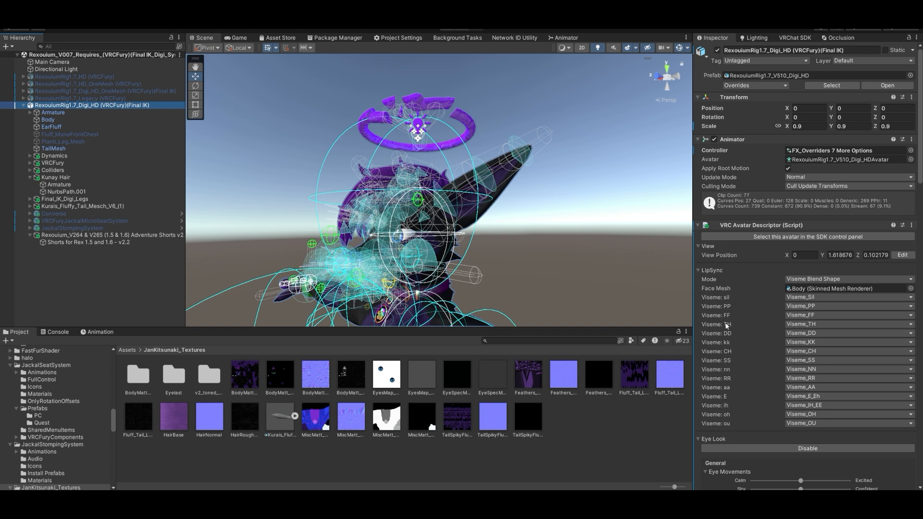
pyautogui.scroll(-8, 727, 325)
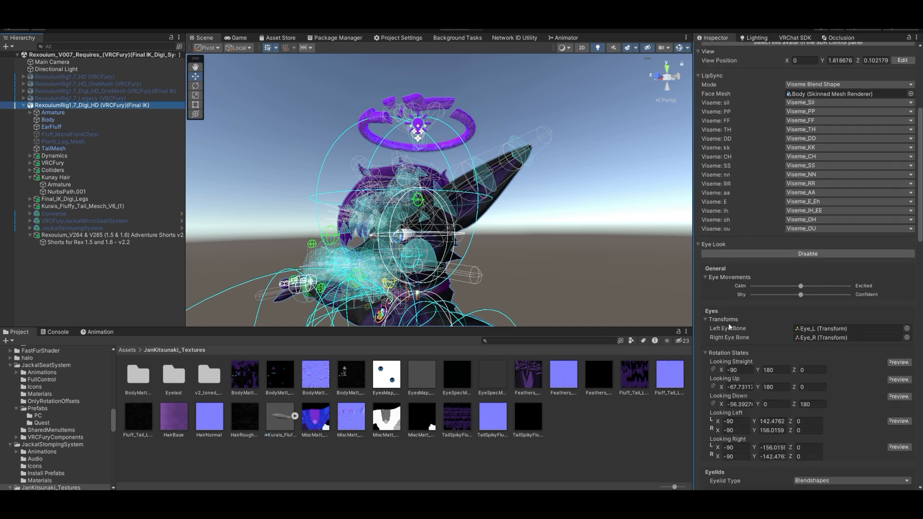
pyautogui.scroll(-3, 737, 320)
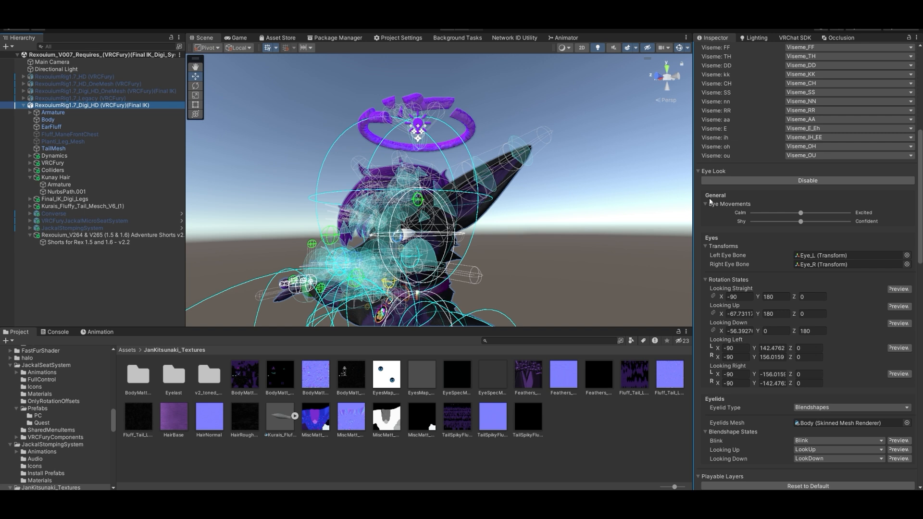
pyautogui.click(801, 213)
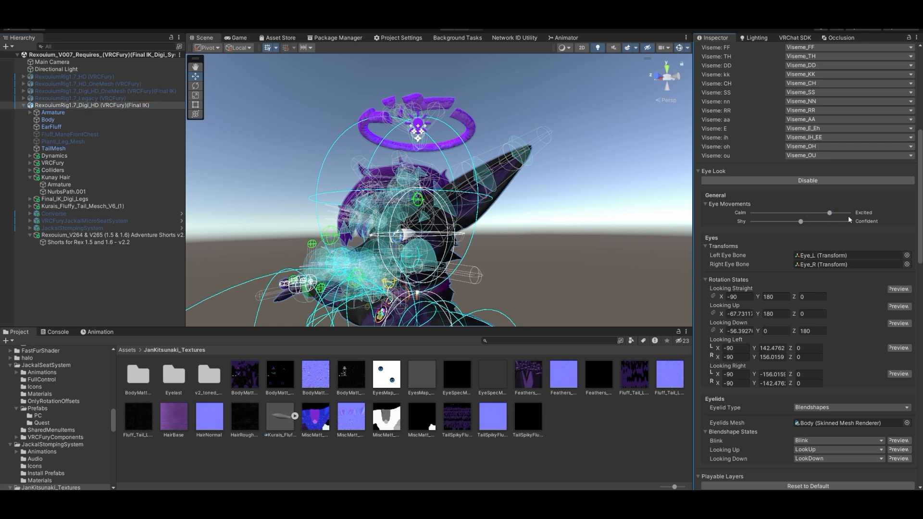
pyautogui.click(783, 222)
pyautogui.moveTo(429, 301); pyautogui.dragTo(410, 136, button='right')
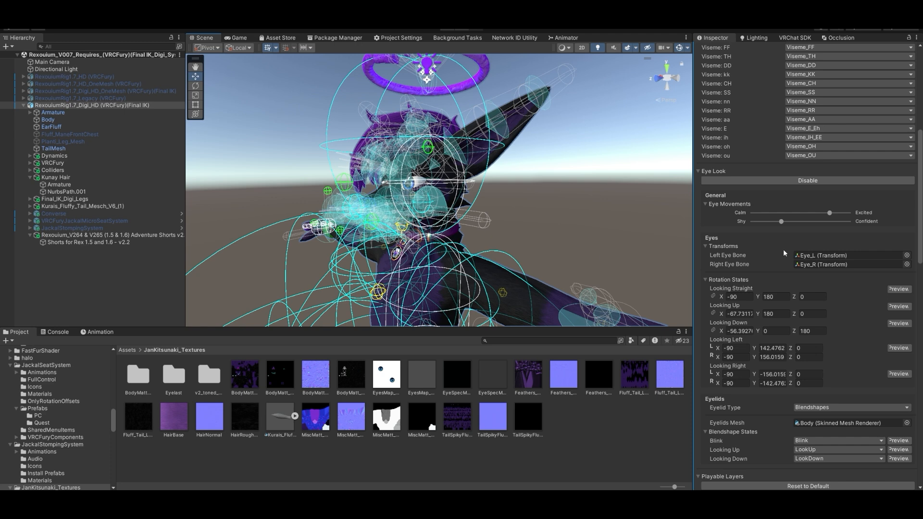
# Open the avatar's Base playable layer controller, vrc_AvatarV3LocomotionLayer RezEdit, in the Animator and frame its state graph
pyautogui.scroll(-3, 820, 299)
pyautogui.scroll(-3, 820, 301)
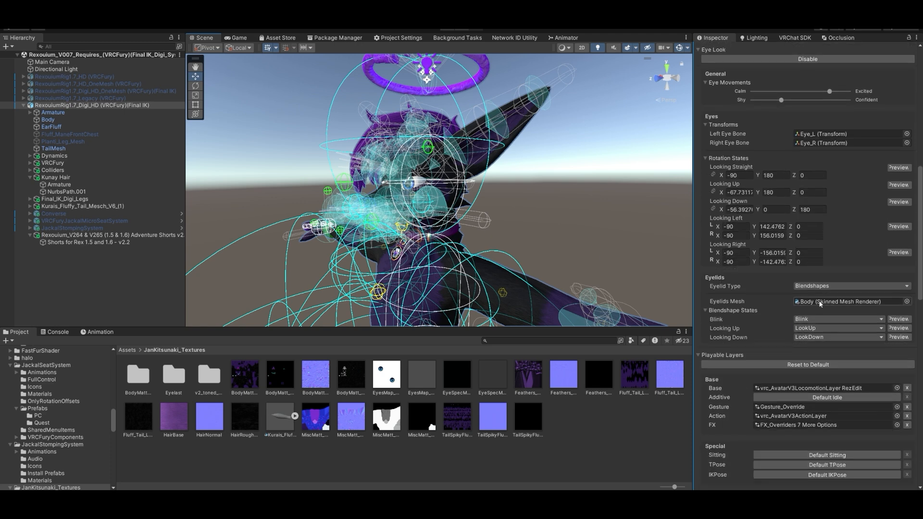
pyautogui.scroll(-3, 820, 303)
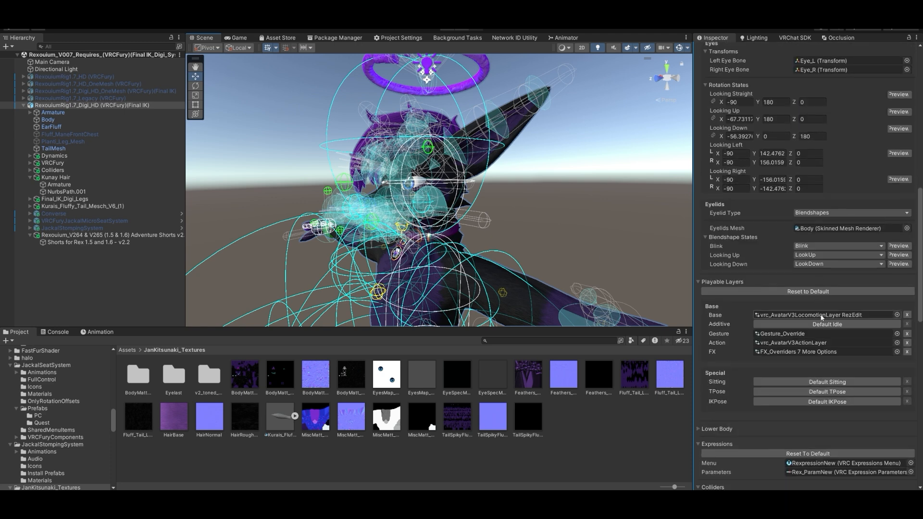
pyautogui.scroll(-1, 820, 307)
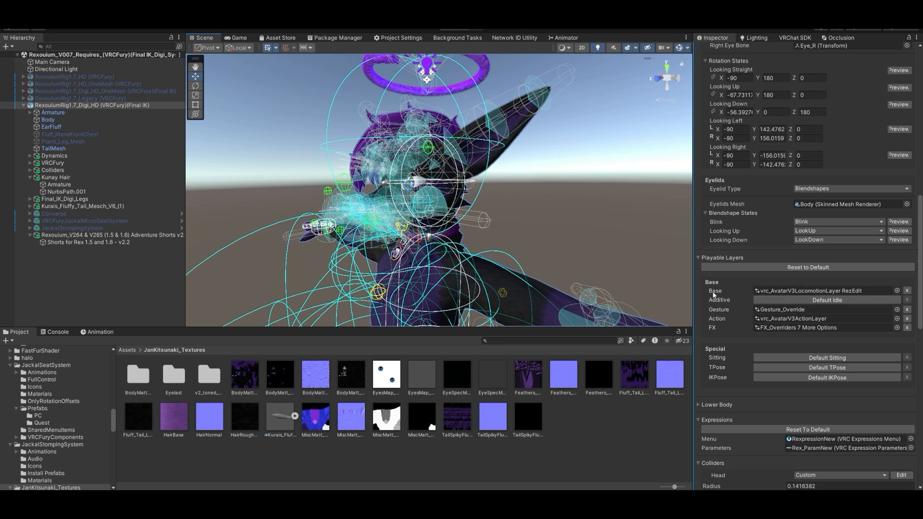
pyautogui.click(834, 291)
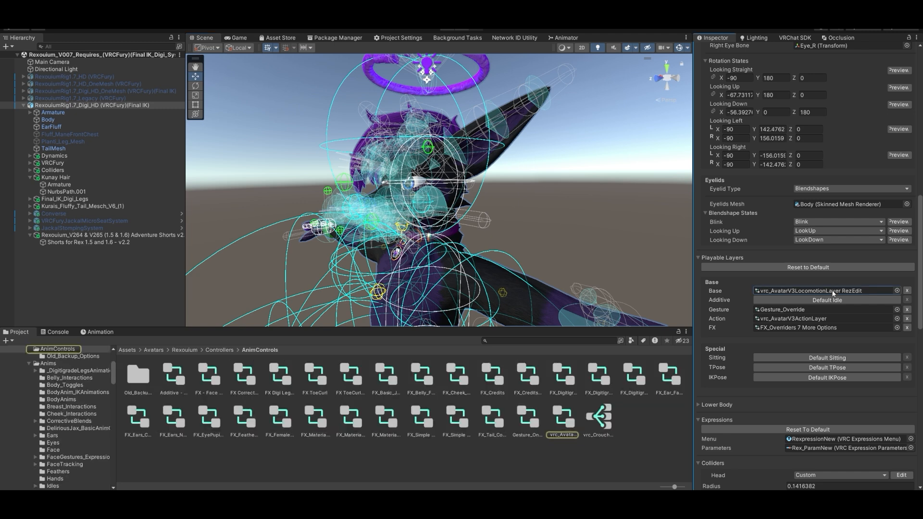
pyautogui.doubleClick(564, 418)
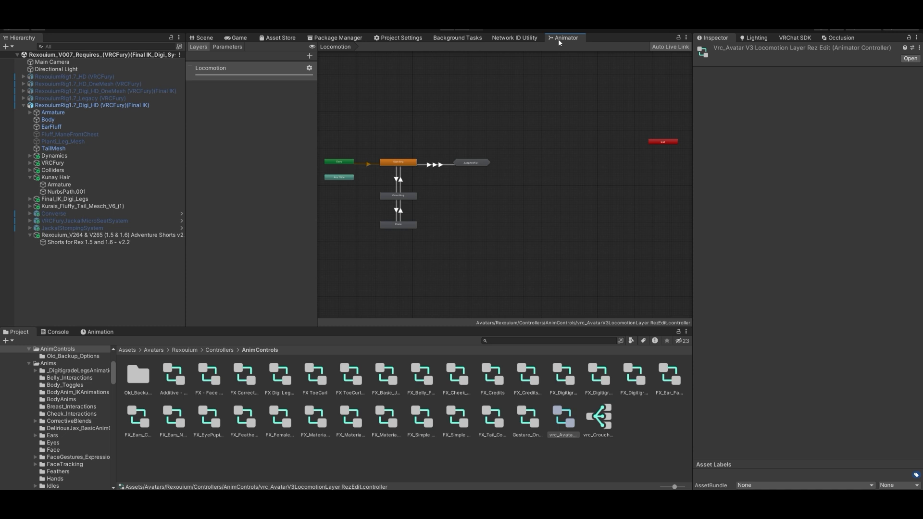
pyautogui.moveTo(451, 246); pyautogui.dragTo(496, 245, button='middle')
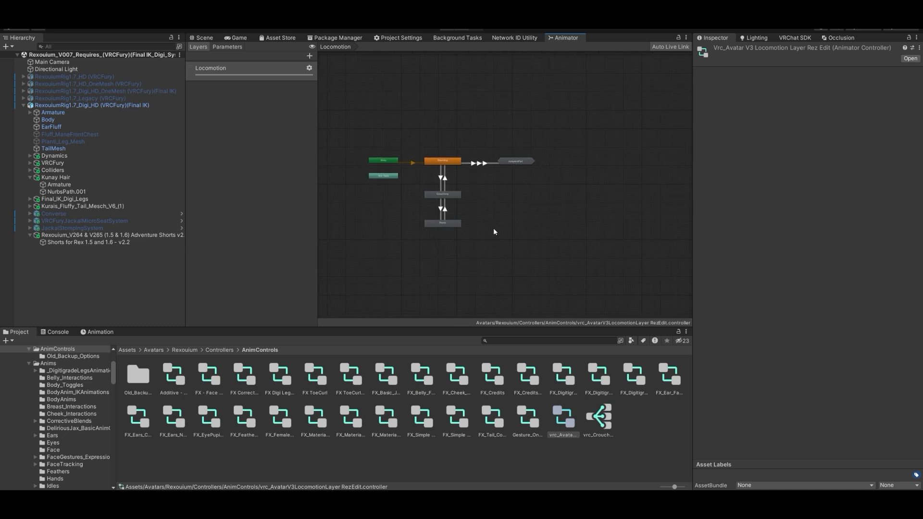
pyautogui.scroll(4, 494, 231)
pyautogui.moveTo(494, 206); pyautogui.dragTo(546, 222, button='middle')
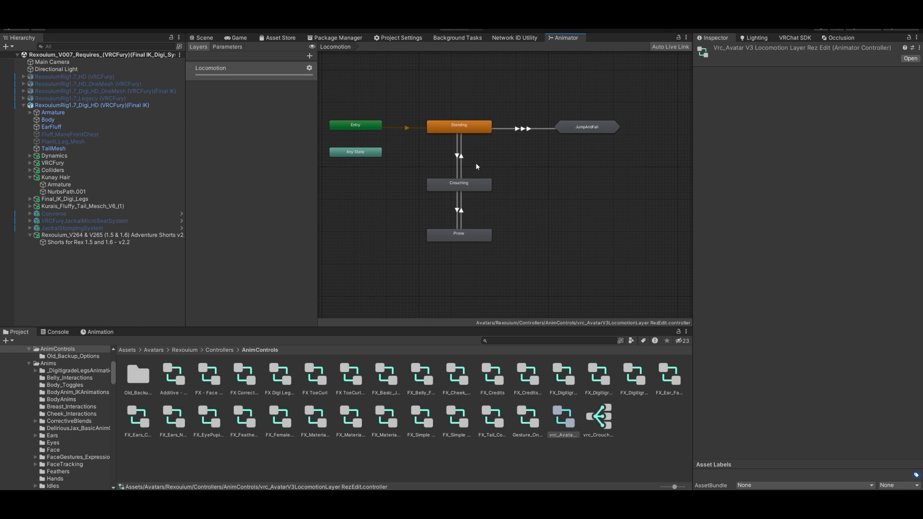
# Examine the Entry, Standing, Crouching and Prone states and the conditions of the Standing -> Crouching and Crouching -> Prone transitions
pyautogui.click(364, 126)
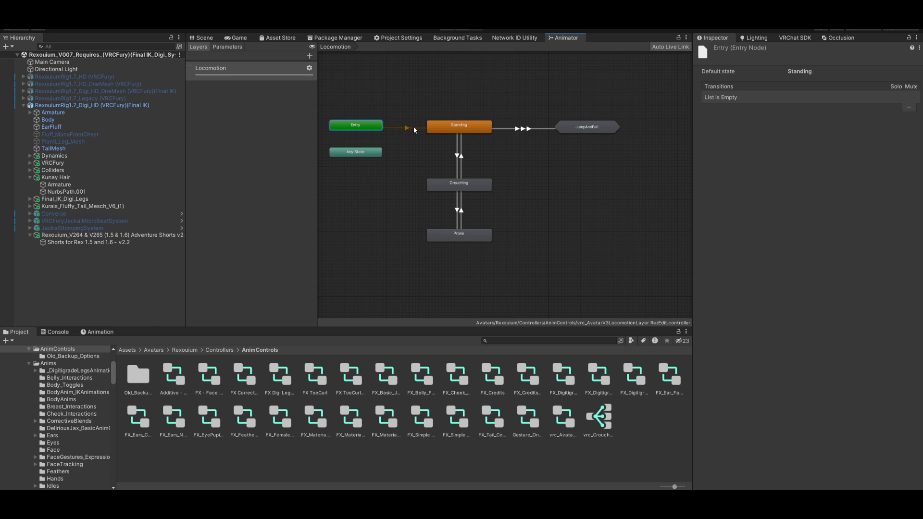
pyautogui.click(442, 128)
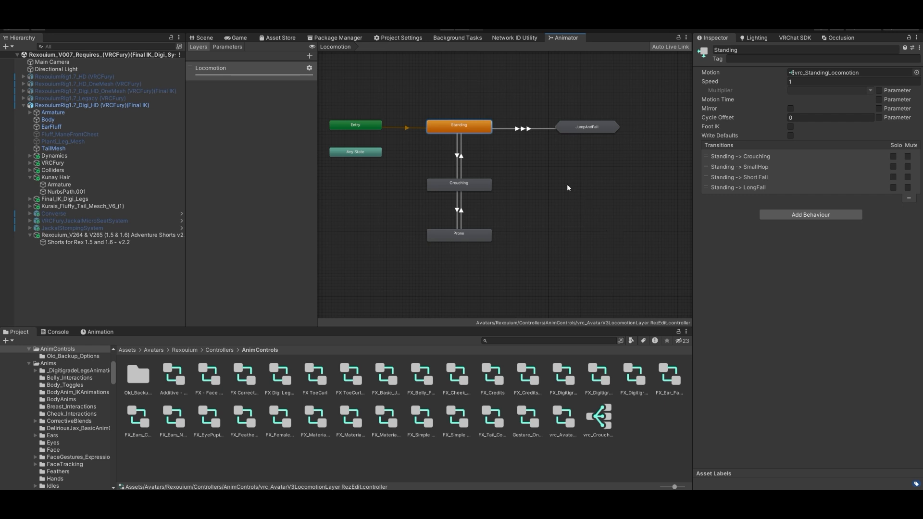
pyautogui.click(456, 185)
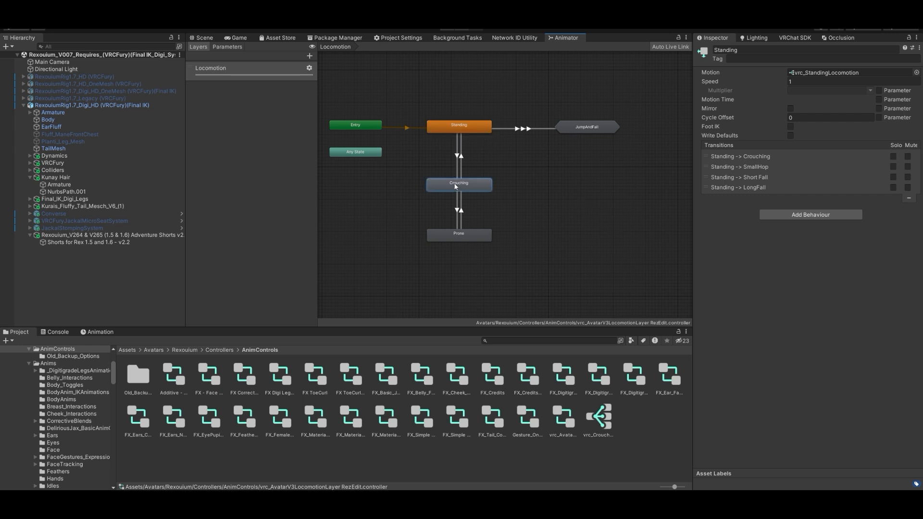
pyautogui.click(464, 126)
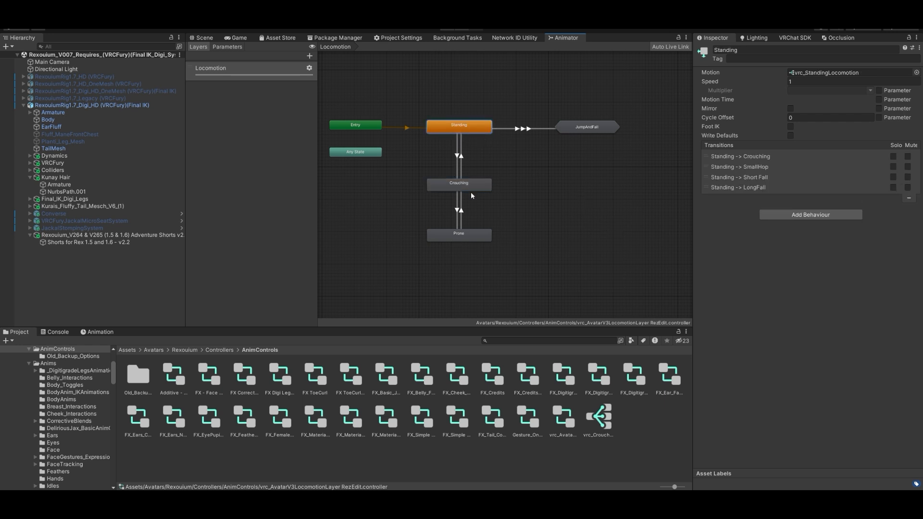
pyautogui.click(462, 187)
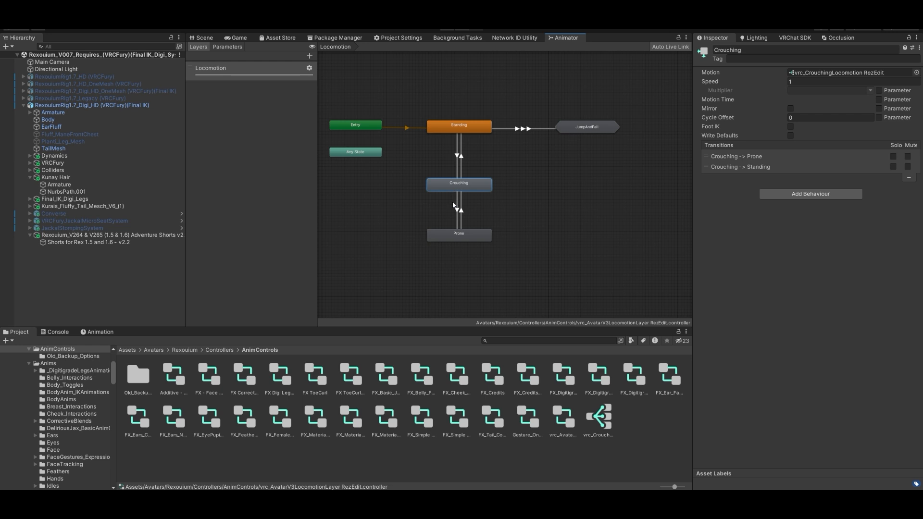
pyautogui.click(454, 237)
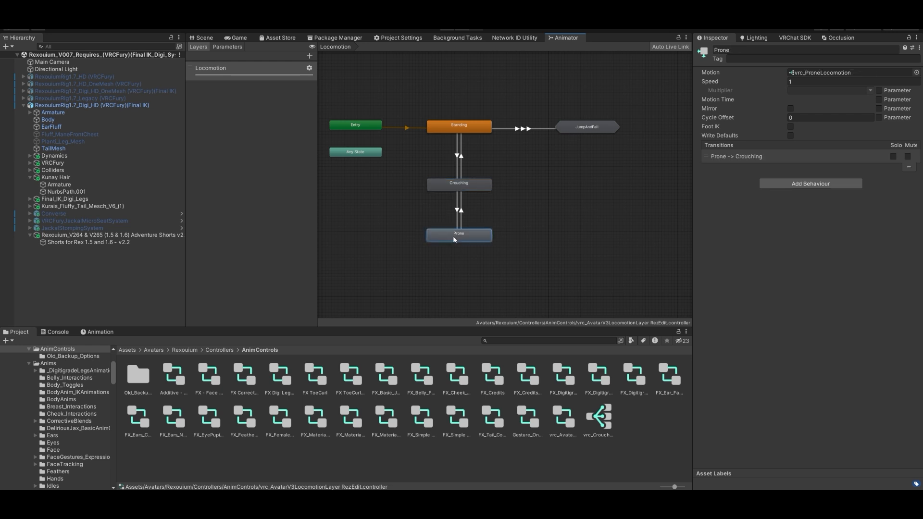
pyautogui.click(464, 186)
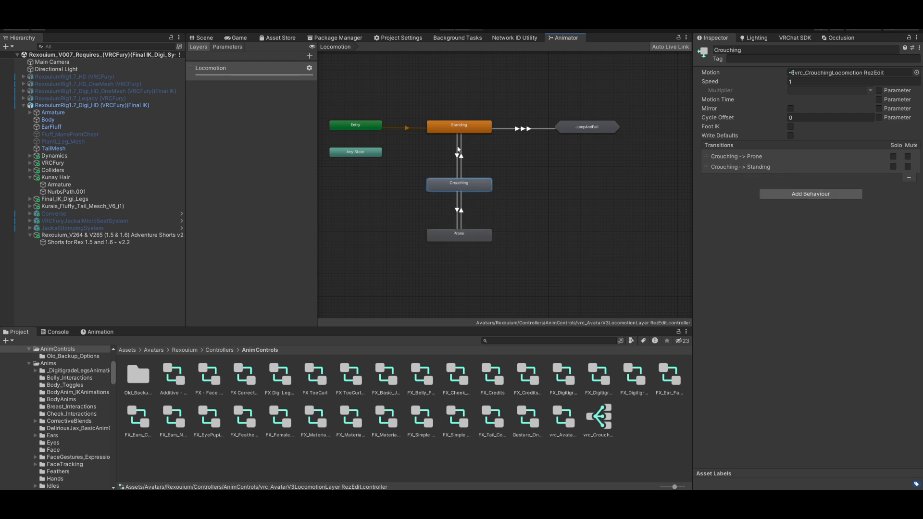
pyautogui.click(458, 167)
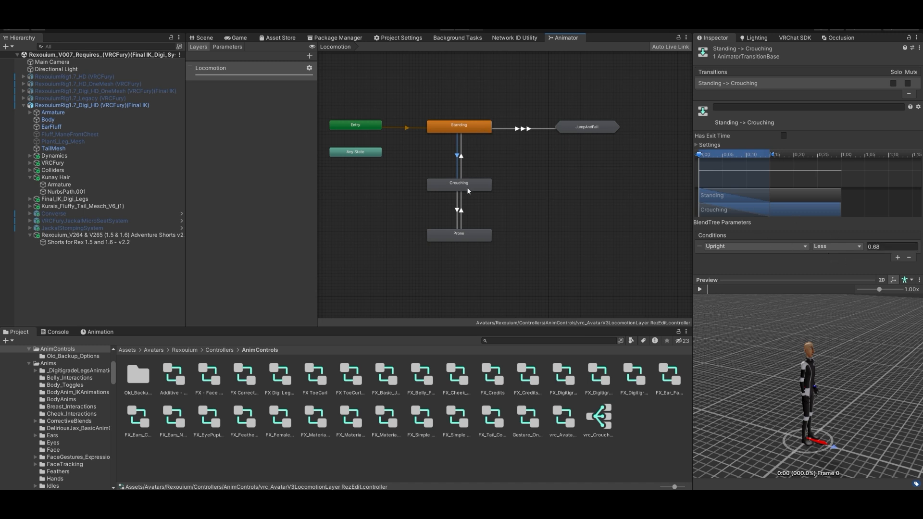
pyautogui.click(457, 200)
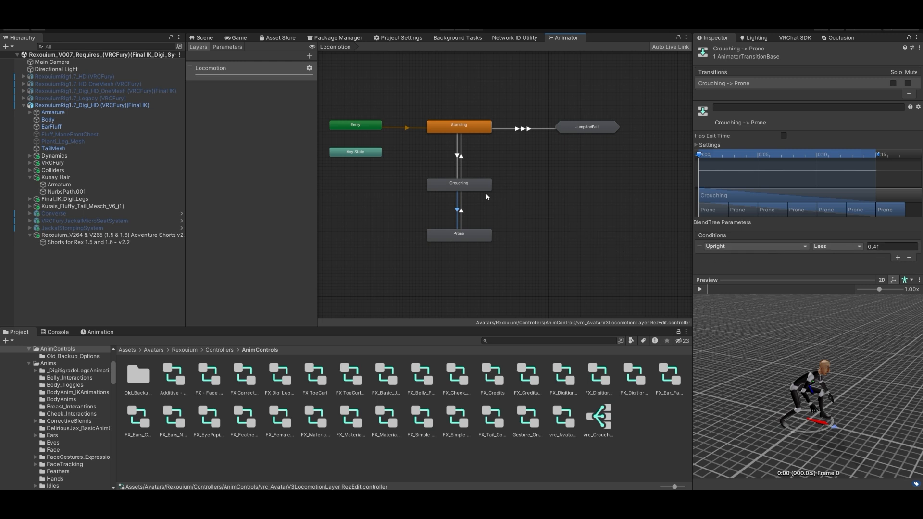
# Open the vrc_PronLocomotion blend tree used by the Prone state and review its motion list
pyautogui.click(466, 235)
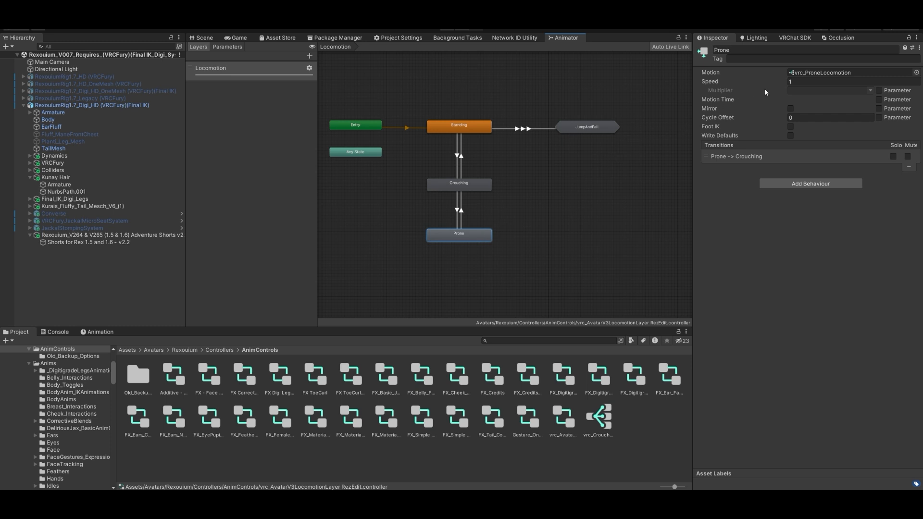
pyautogui.click(796, 74)
pyautogui.click(166, 379)
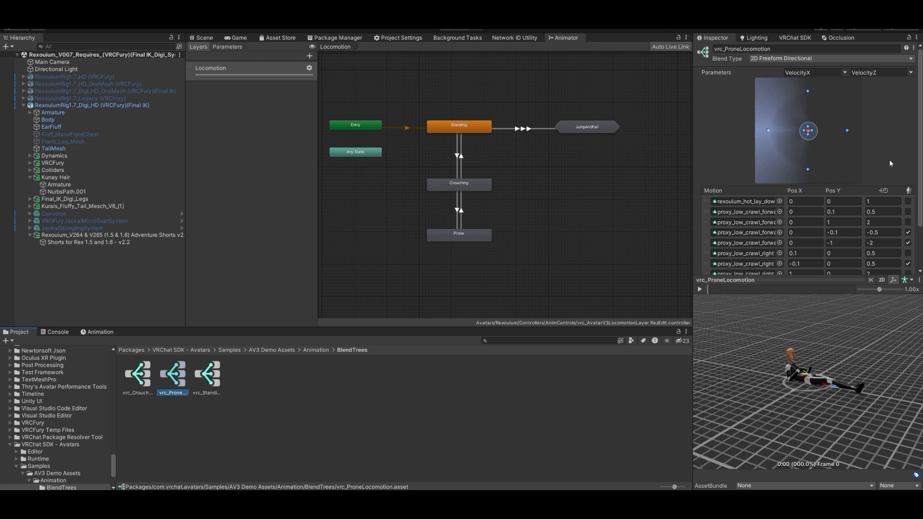
pyautogui.scroll(-3, 889, 162)
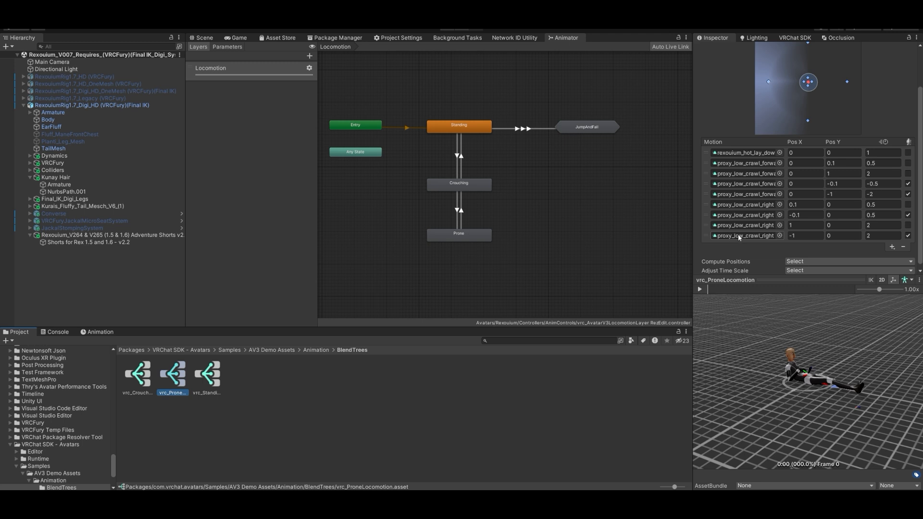
# Locate the blend tree's low-crawl clips in the ProxyAnim folder and preview proxy_low_crawl_right
pyautogui.click(753, 164)
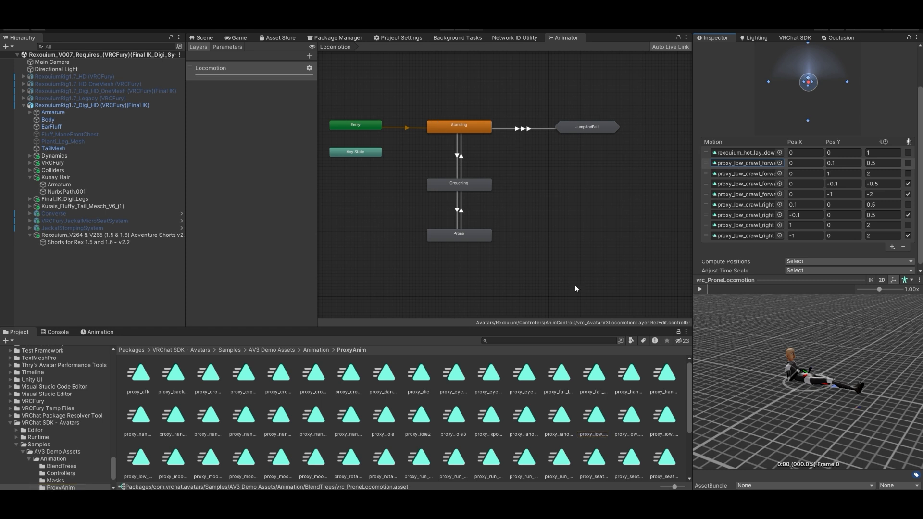
pyautogui.click(754, 206)
pyautogui.click(672, 415)
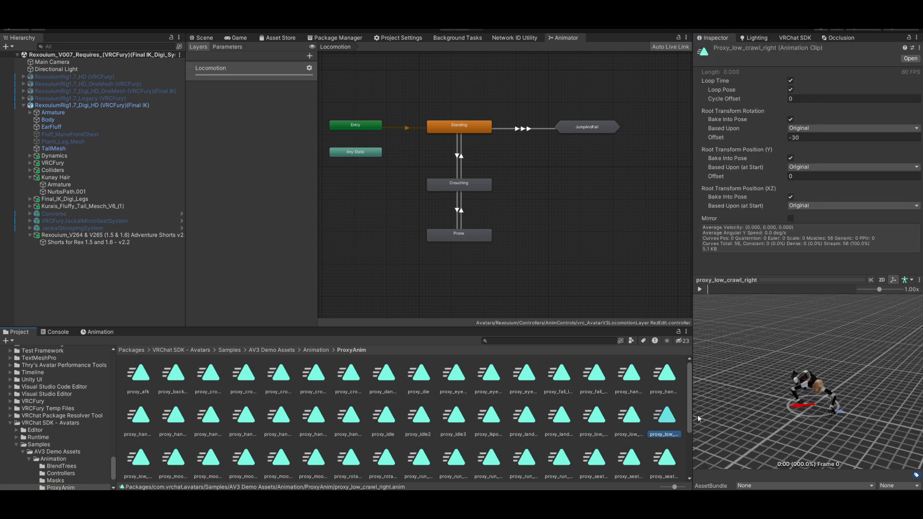
pyautogui.moveTo(823, 391); pyautogui.dragTo(809, 368, button='middle')
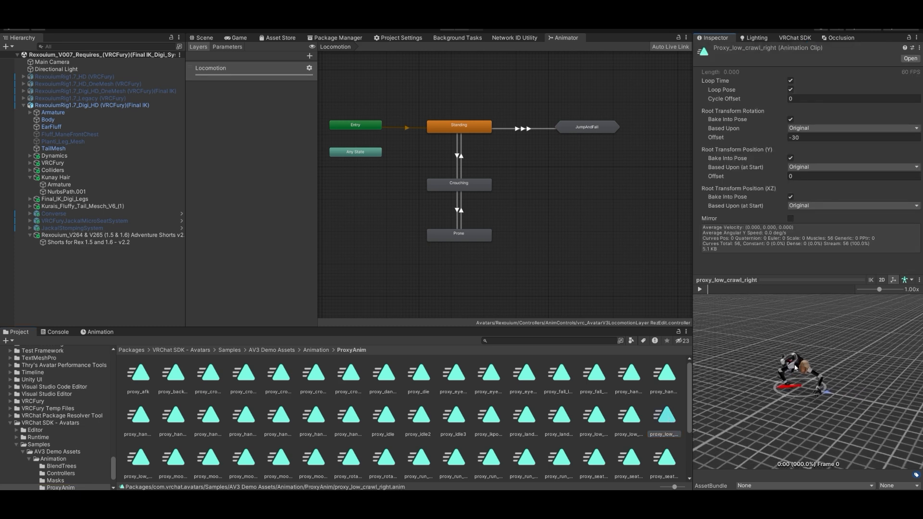
# Preview proxy_low_crawl_idle, proxy_low_crawl_forward and the neighbouring landing clips, ending on proxy_low_crawl_right
pyautogui.click(631, 415)
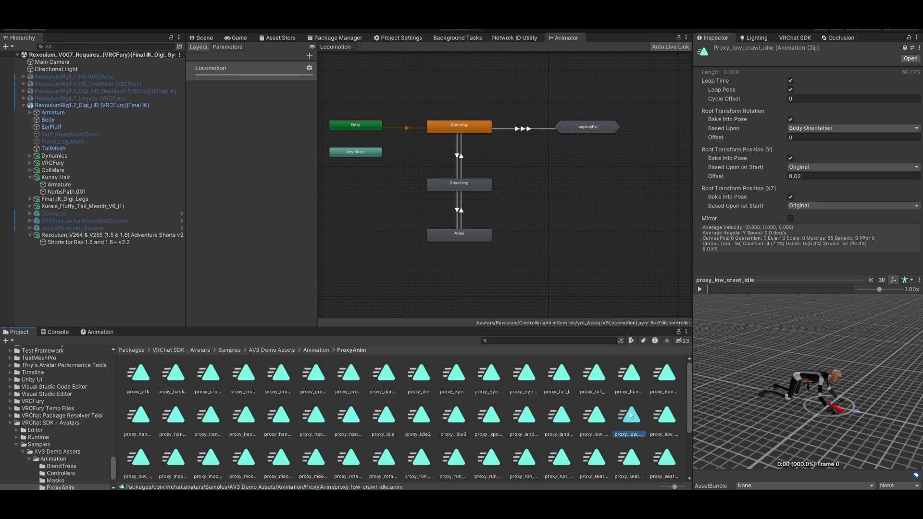
pyautogui.click(597, 417)
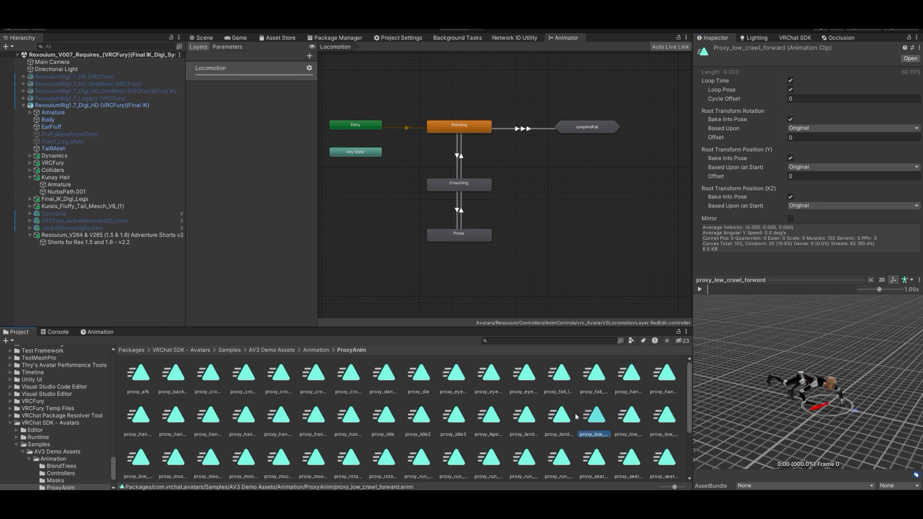
pyautogui.click(558, 416)
pyautogui.click(523, 416)
pyautogui.click(557, 417)
pyautogui.click(595, 417)
pyautogui.click(630, 419)
pyautogui.click(665, 415)
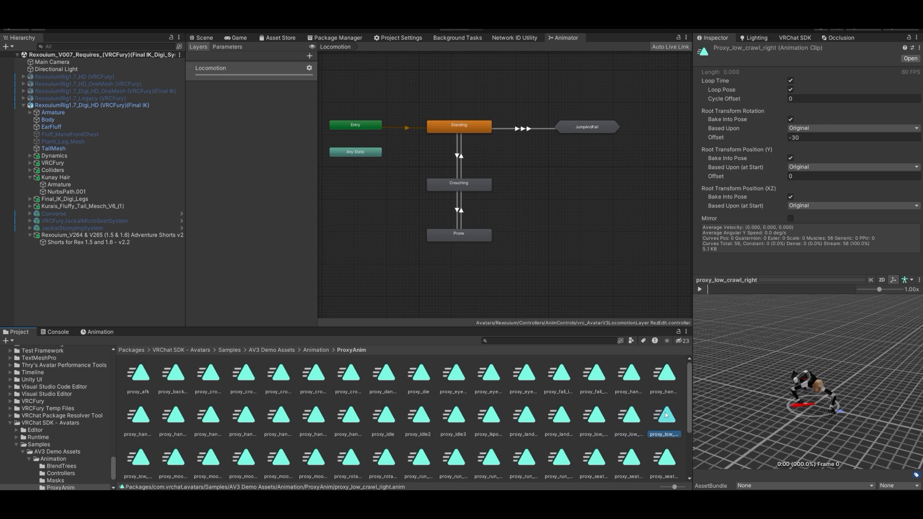
# Preview the proxy_low_crawl_still clip and examine its kneeling pose up close from the side
pyautogui.scroll(-2, 413, 434)
pyautogui.click(147, 437)
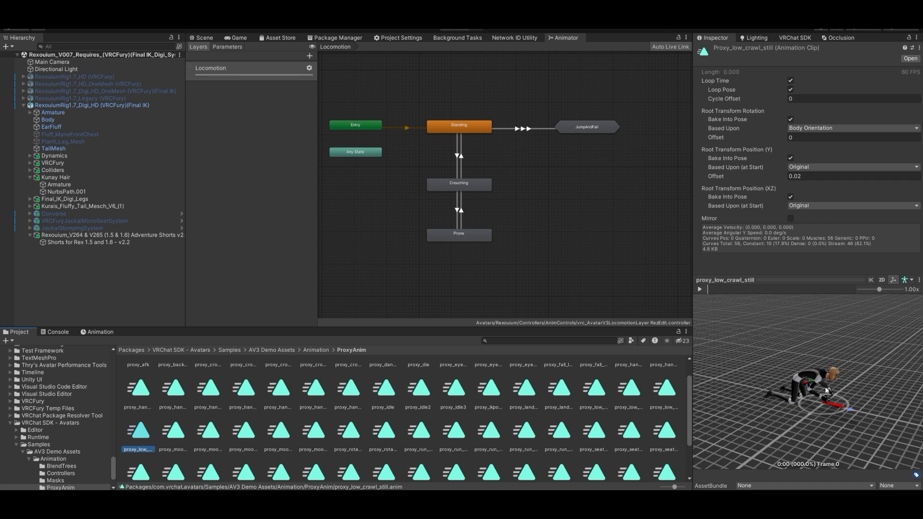
pyautogui.moveTo(798, 350); pyautogui.dragTo(882, 372, button='middle')
pyautogui.scroll(4, 813, 349)
pyautogui.moveTo(882, 373); pyautogui.dragTo(855, 417)
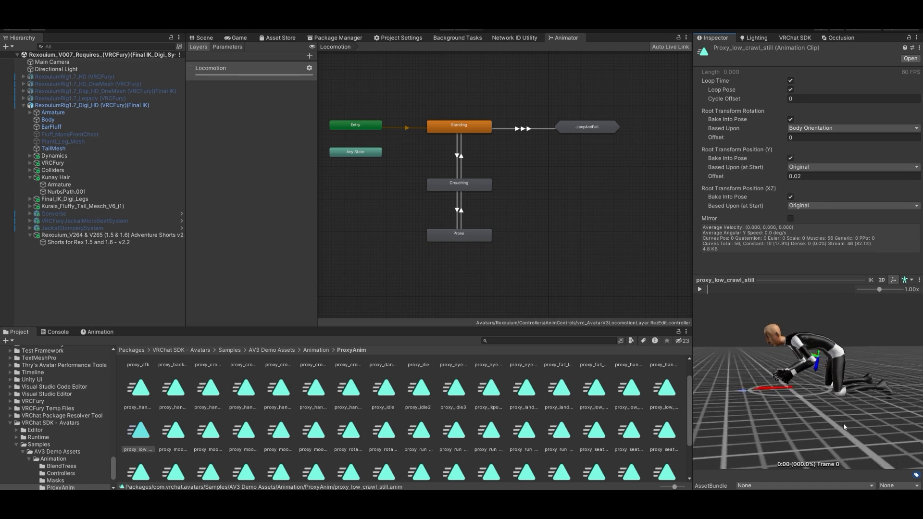
pyautogui.moveTo(844, 426); pyautogui.dragTo(851, 391)
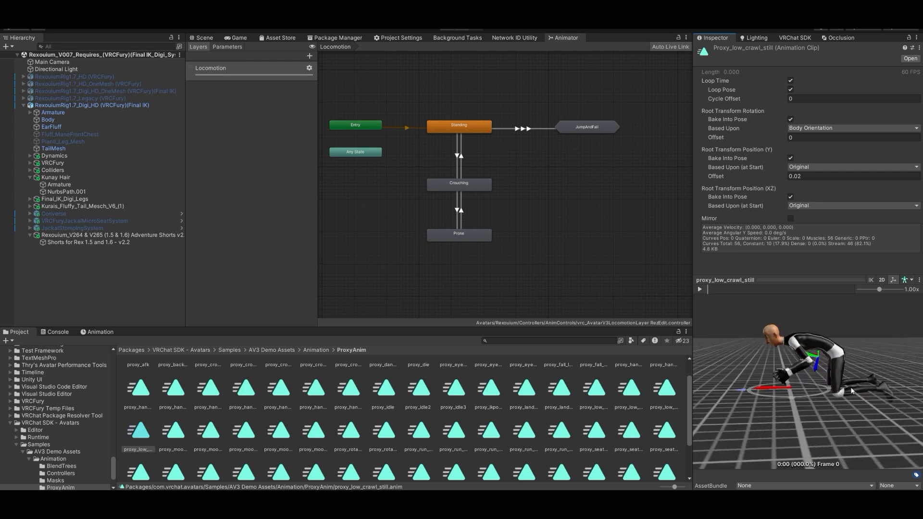
pyautogui.moveTo(774, 408); pyautogui.dragTo(816, 417)
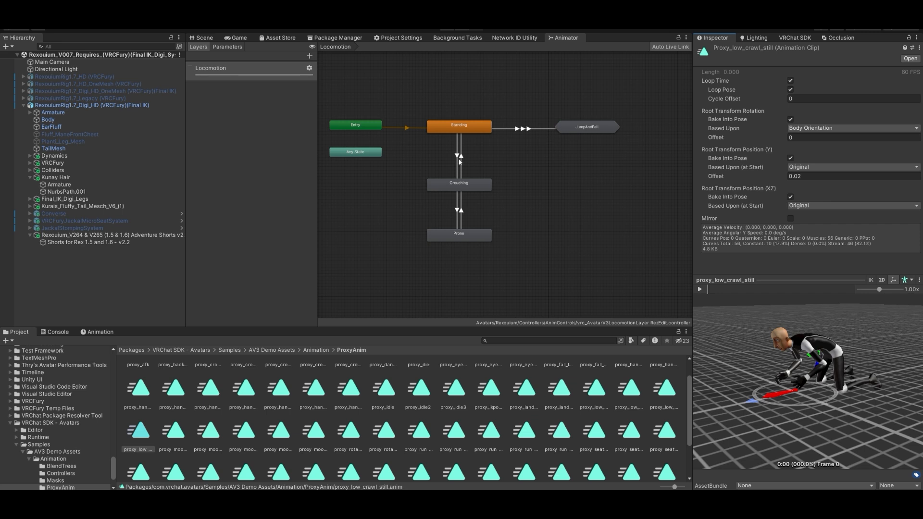
# Open the Standing state's vrc_StandingLocomotion blend tree and preview its proxy_sprint_forward clip
pyautogui.click(466, 126)
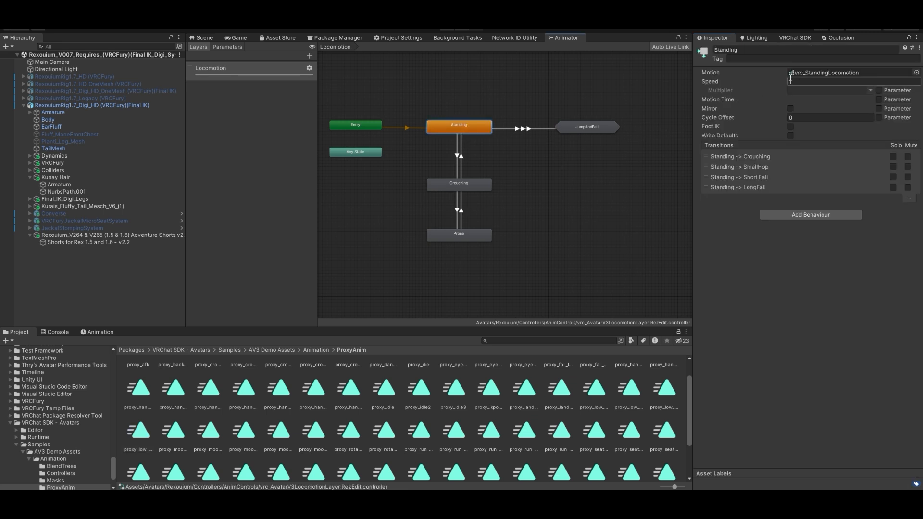
pyautogui.click(851, 73)
pyautogui.click(208, 375)
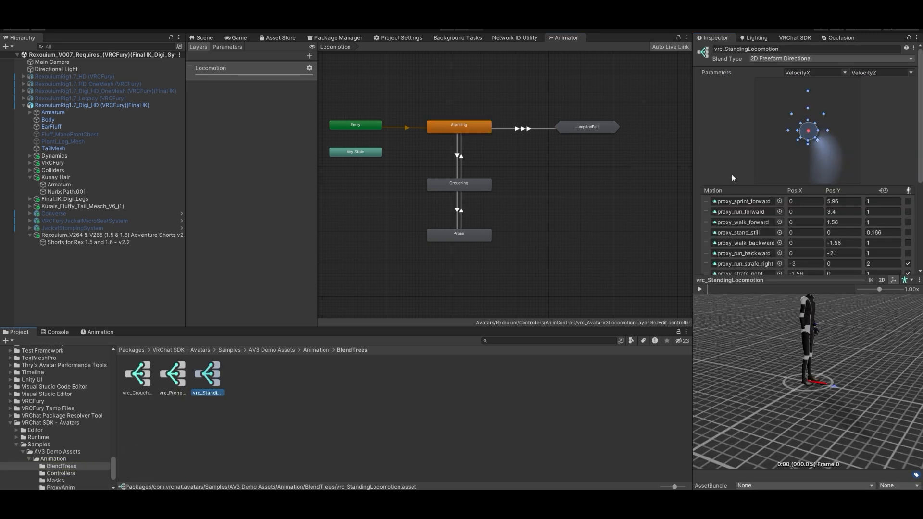
pyautogui.click(741, 202)
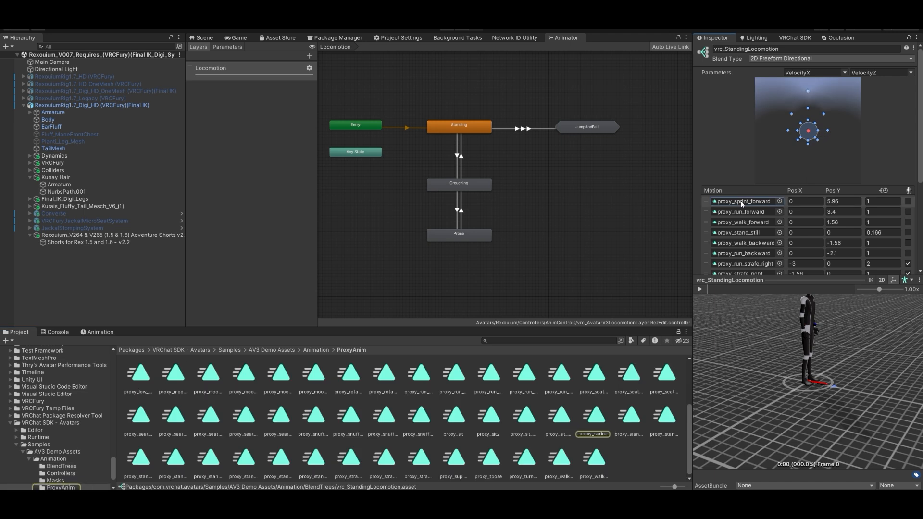
pyautogui.click(609, 415)
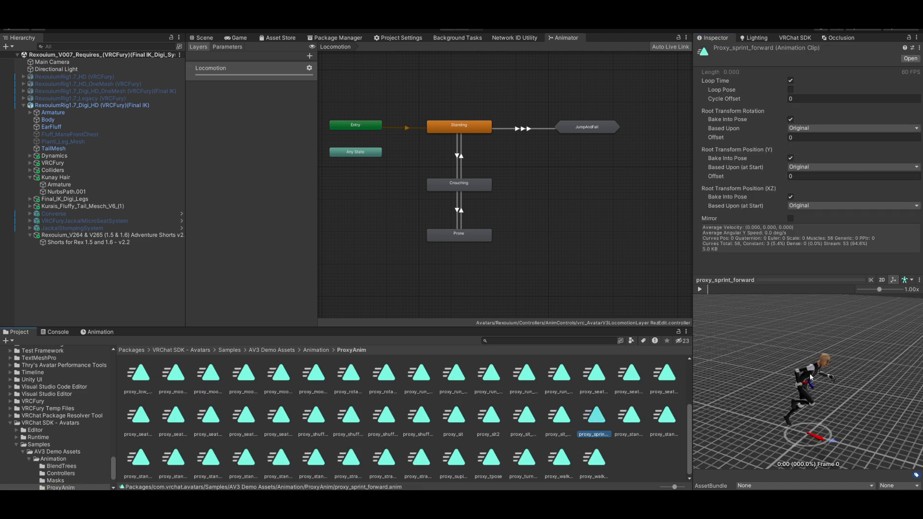
# Open the Prone state's vrc_ProneLocomotion blend tree, locate its custom rexouium lay-down clip and examine the reclining pose from several angles
pyautogui.click(446, 127)
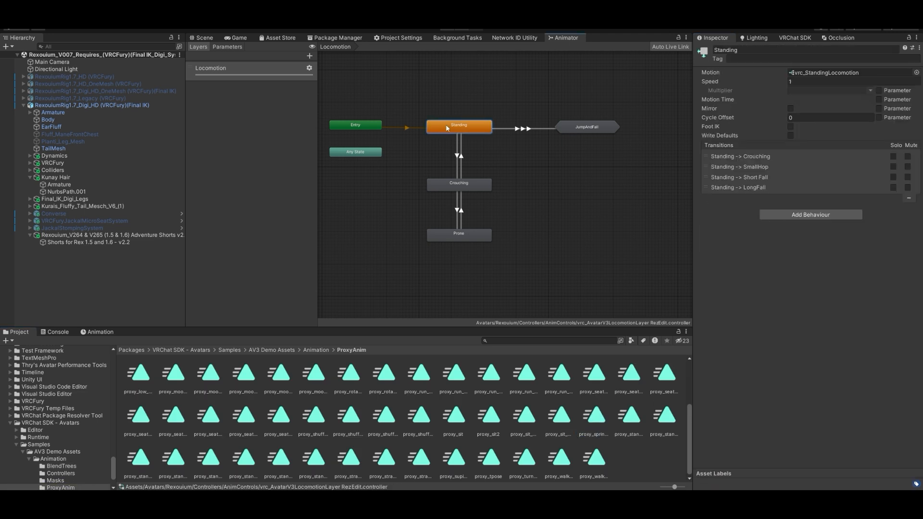
pyautogui.click(474, 235)
pyautogui.click(827, 73)
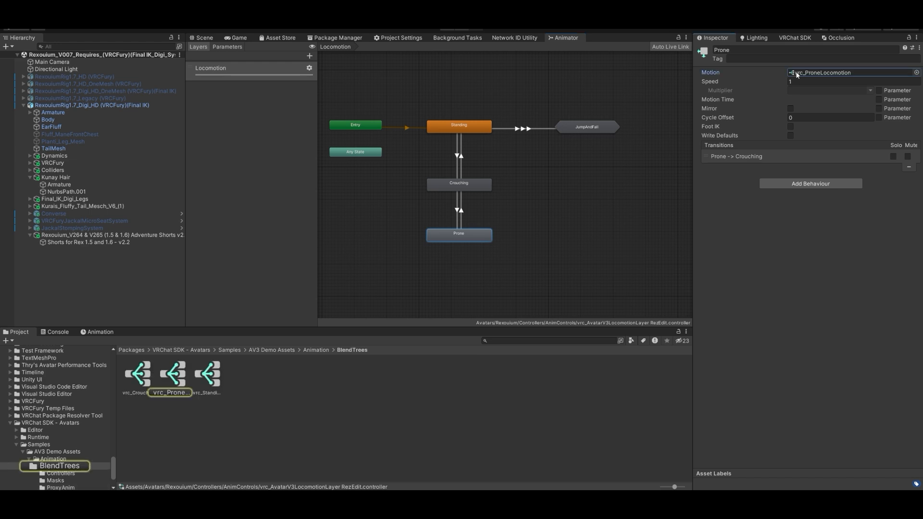
pyautogui.click(182, 376)
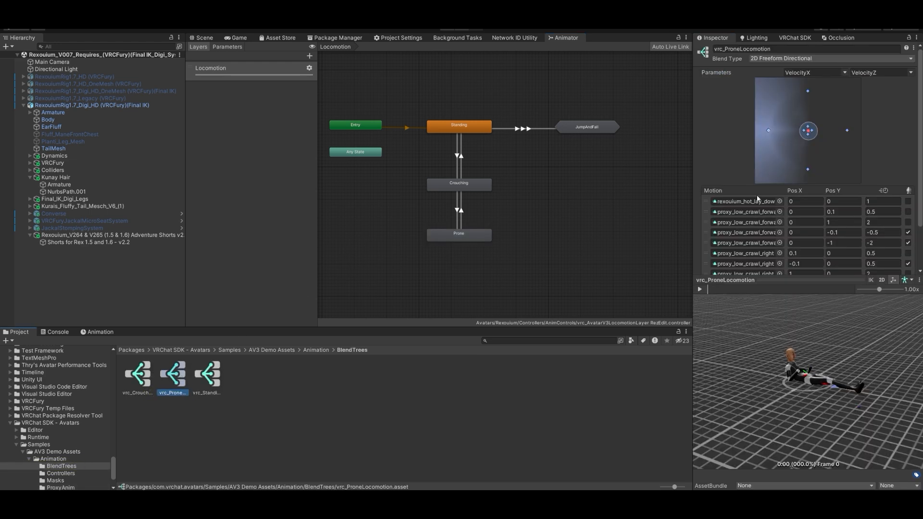
pyautogui.click(745, 202)
pyautogui.moveTo(847, 403); pyautogui.dragTo(731, 371)
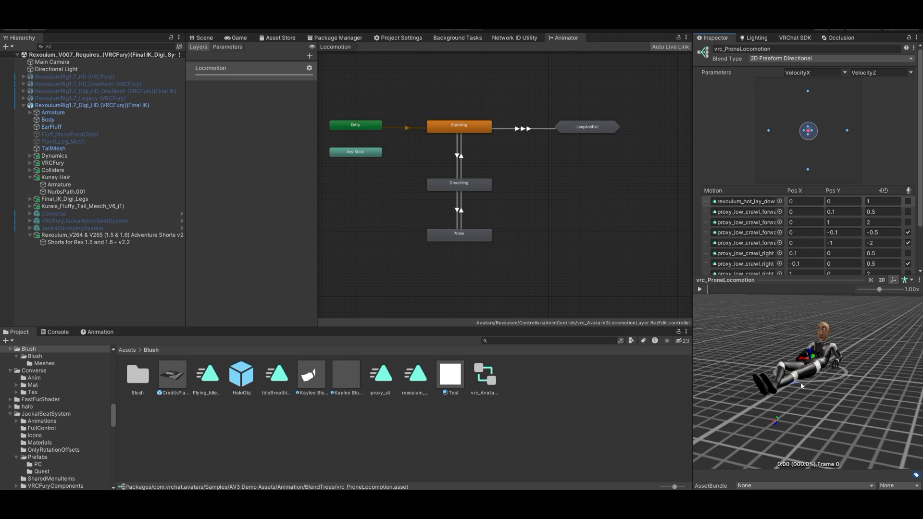
pyautogui.moveTo(829, 392); pyautogui.dragTo(873, 399)
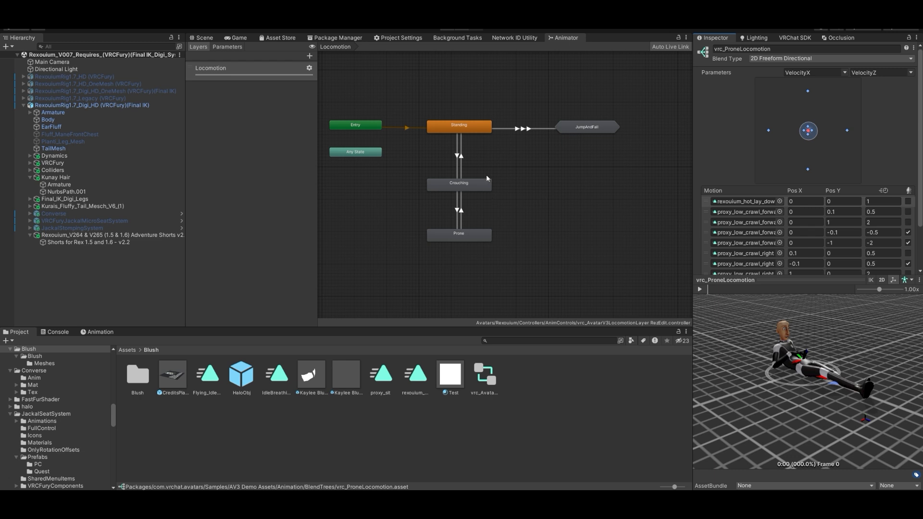
pyautogui.moveTo(749, 355); pyautogui.dragTo(747, 393)
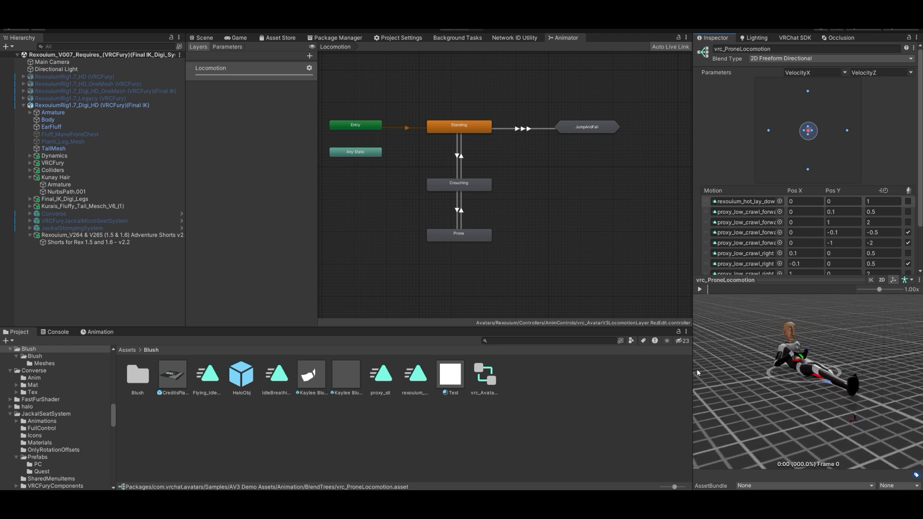
# Find the Action controller in the playable layers of RexouiumRig1.7_Digi_HD and open vrc_AvatarV3ActionLayer from the Blush folder
pyautogui.click(73, 105)
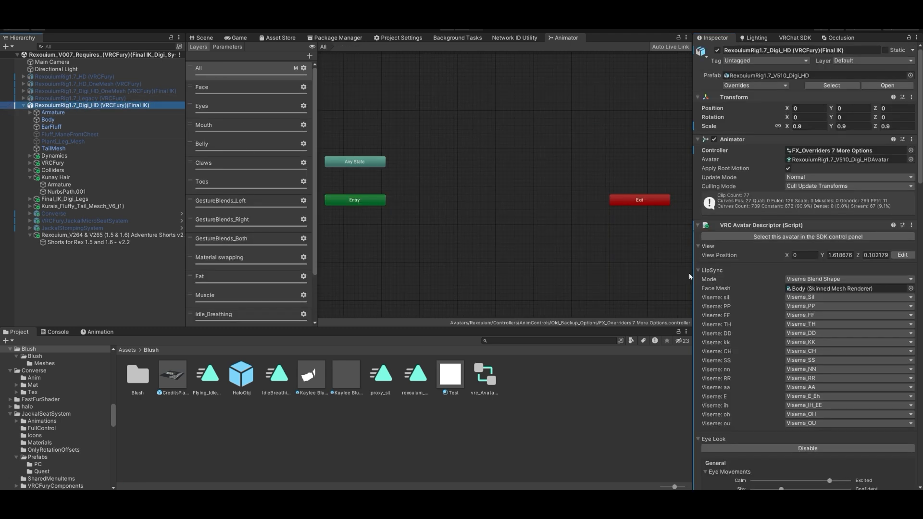
pyautogui.scroll(-10, 767, 318)
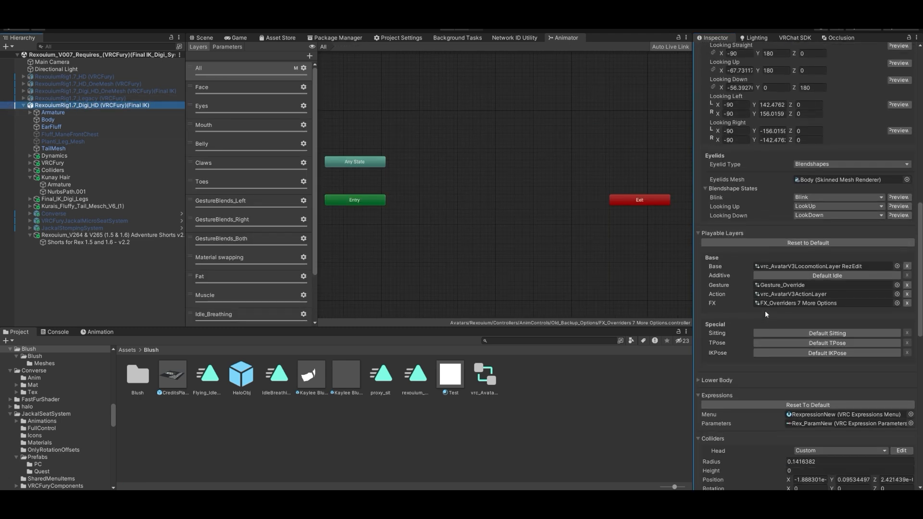
pyautogui.scroll(-1, 767, 312)
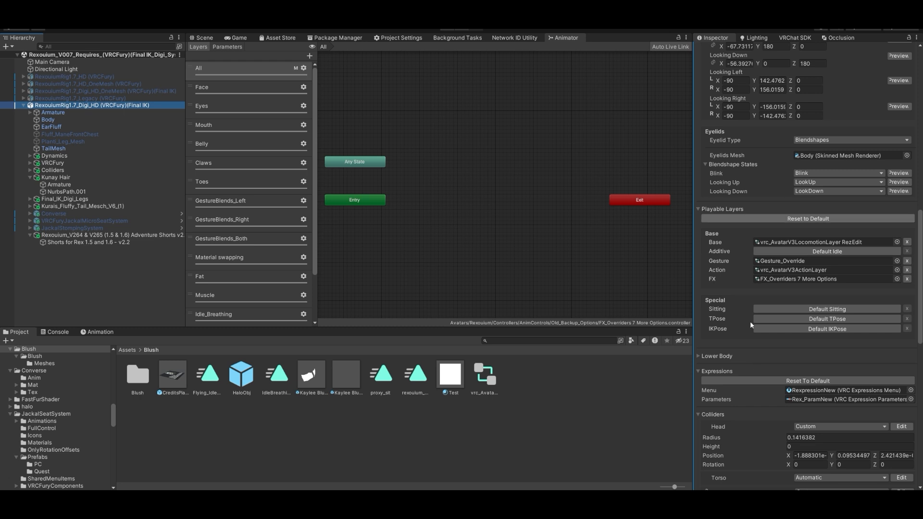
pyautogui.click(770, 269)
pyautogui.click(481, 378)
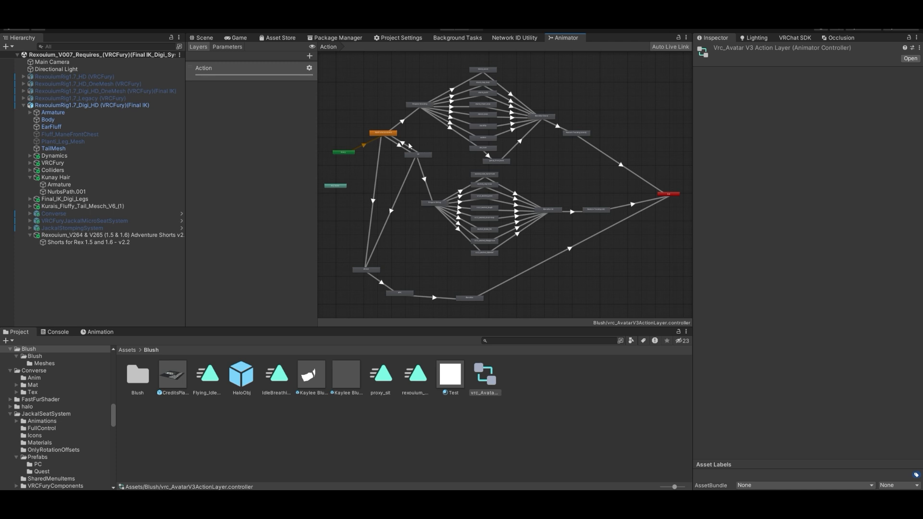
# Inspect the Sit state's motion and transitions in the Action layer and follow its branches down the graph
pyautogui.scroll(5, 407, 138)
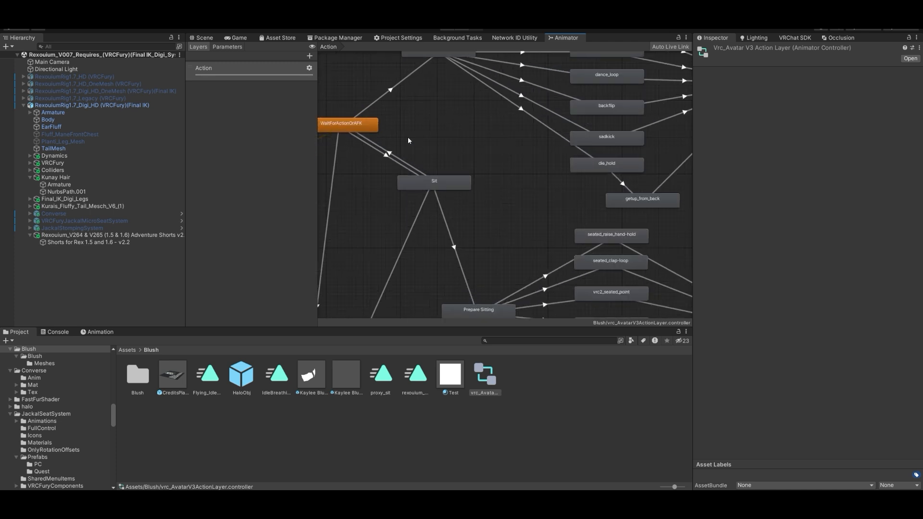
pyautogui.click(434, 182)
pyautogui.moveTo(437, 288); pyautogui.dragTo(523, 123, button='middle')
pyautogui.moveTo(464, 202); pyautogui.dragTo(493, 72, button='middle')
pyautogui.scroll(-5, 416, 191)
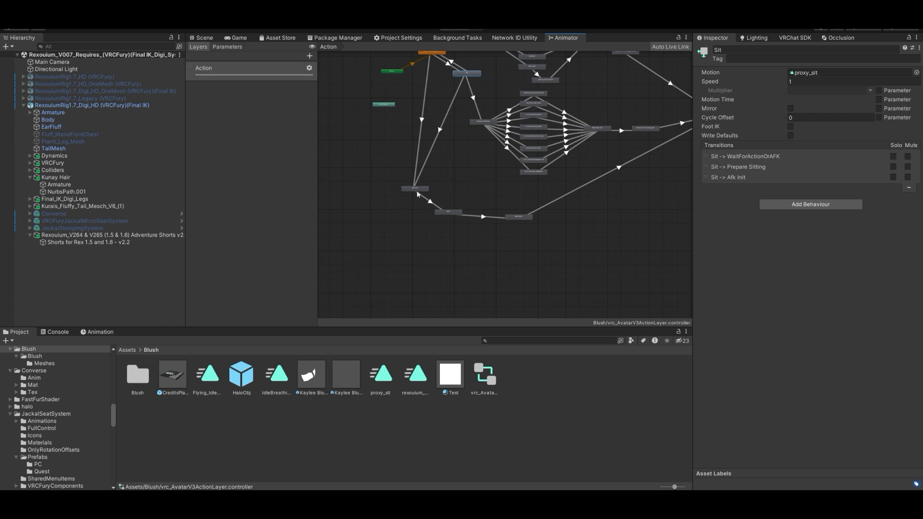
# Examine the Action layer's standing emote states, from Prepare Standing to BlendOut Stand, and the seated emote branch below them
pyautogui.moveTo(455, 78); pyautogui.dragTo(358, 241, button='middle')
pyautogui.scroll(5, 435, 145)
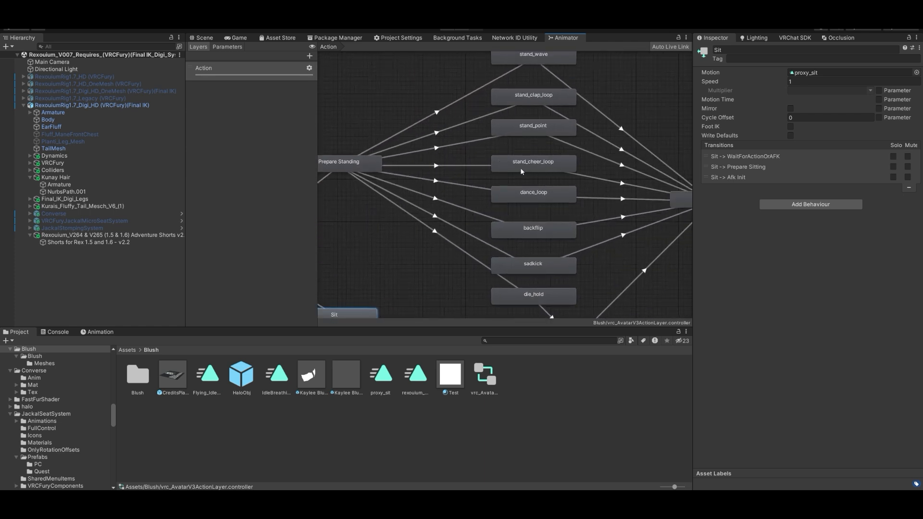
pyautogui.moveTo(375, 207); pyautogui.dragTo(479, 193, button='middle')
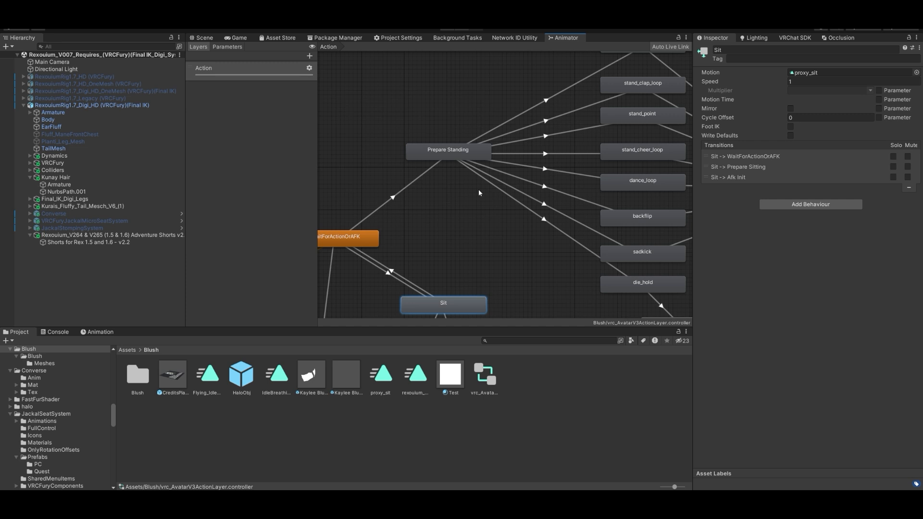
pyautogui.moveTo(678, 181); pyautogui.dragTo(482, 205, button='middle')
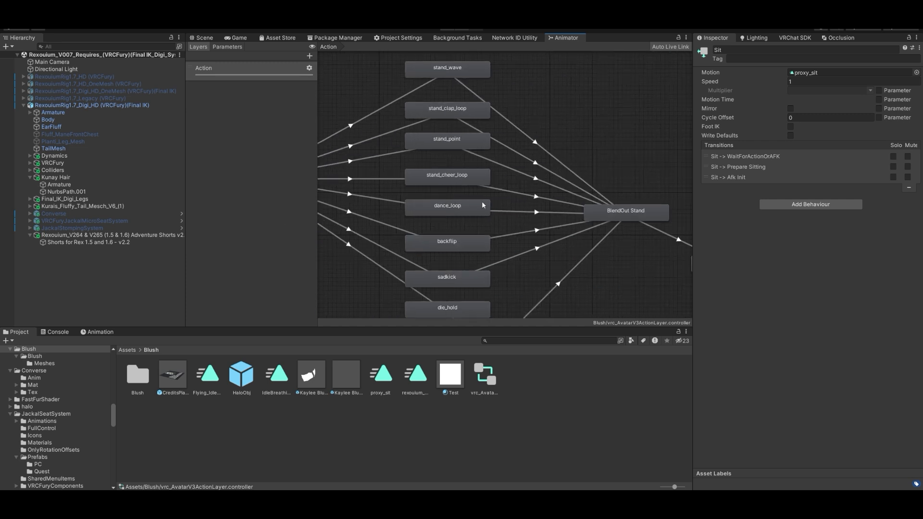
pyautogui.moveTo(636, 283); pyautogui.dragTo(403, 153, button='middle')
pyautogui.moveTo(545, 247); pyautogui.dragTo(443, 167, button='middle')
pyautogui.scroll(-5, 448, 169)
pyautogui.moveTo(459, 222); pyautogui.dragTo(450, 178, button='middle')
pyautogui.scroll(6, 450, 178)
pyautogui.scroll(-10, 531, 153)
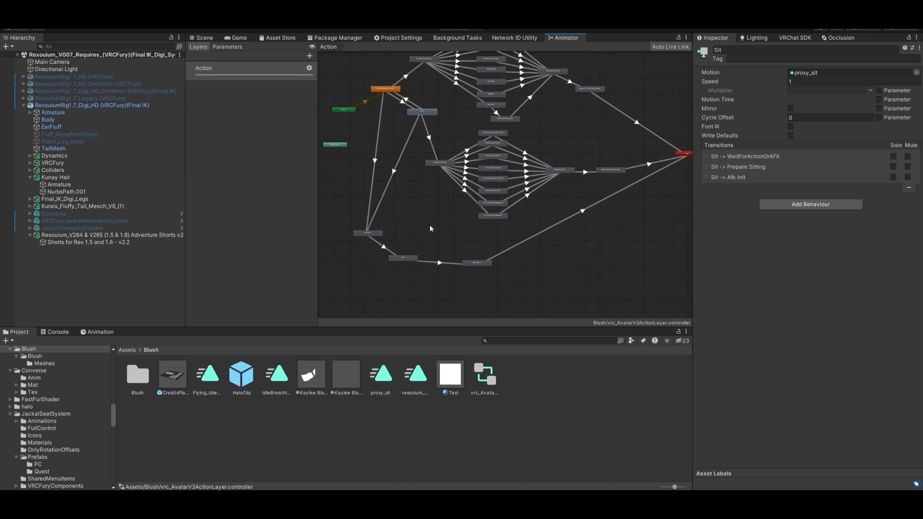
pyautogui.scroll(8, 413, 183)
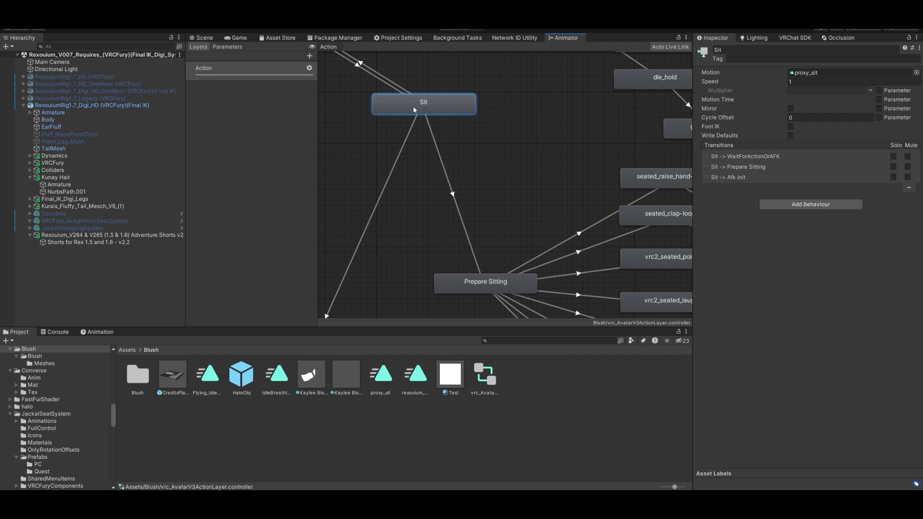
# Inspect the Afk Init, AFK and BlendOut states of the Action layer, ending on the AFK state's motion
pyautogui.scroll(-4, 403, 193)
pyautogui.moveTo(399, 273); pyautogui.dragTo(435, 94, button='middle')
pyautogui.click(364, 162)
pyautogui.click(416, 200)
pyautogui.click(529, 210)
pyautogui.click(438, 199)
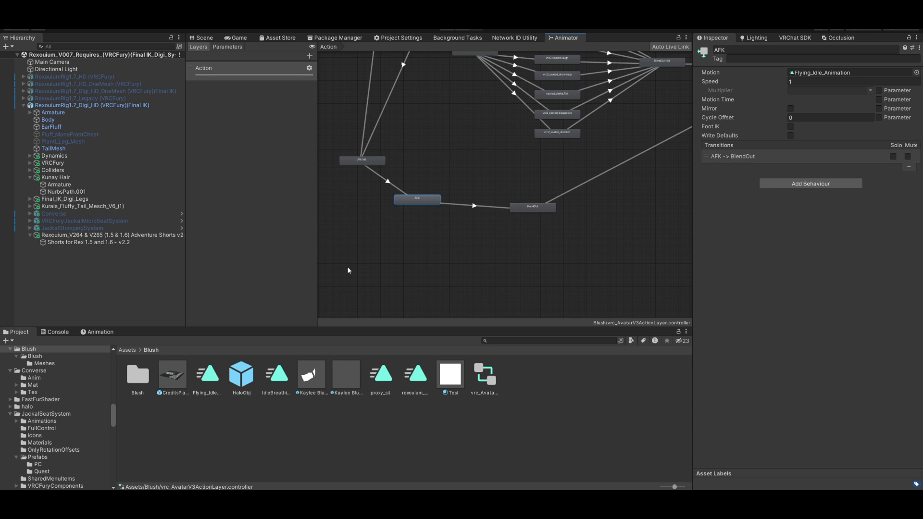
# Review the playable layers of RexouiumRig1.7_Digi_HD and view the avatar's head and halo in the scene
pyautogui.click(91, 105)
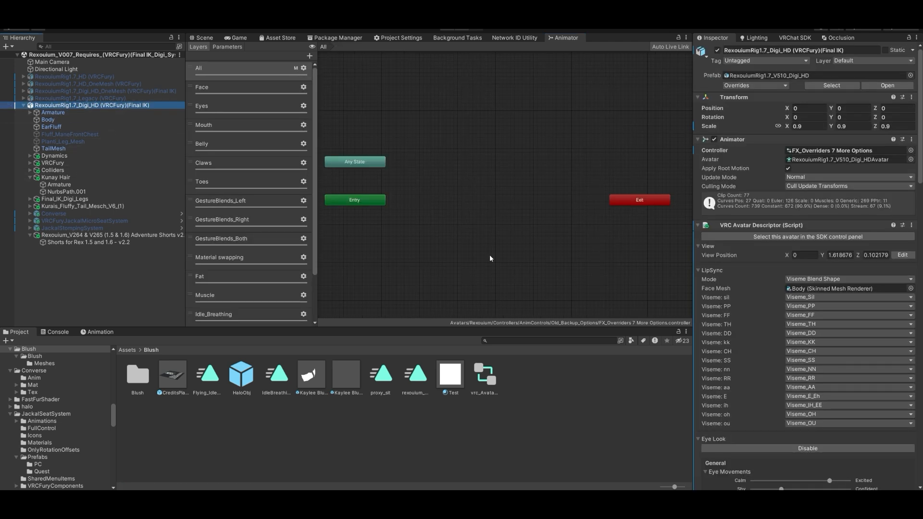
pyautogui.scroll(-15, 759, 309)
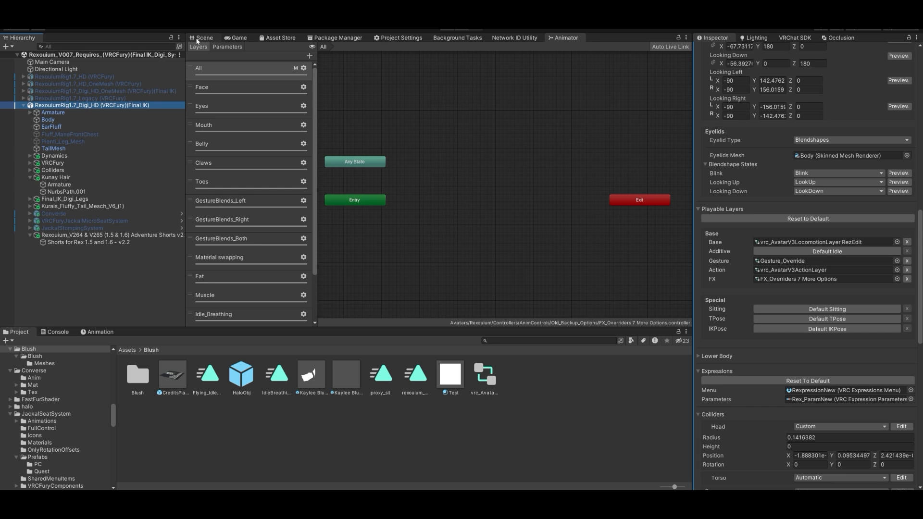
pyautogui.click(202, 37)
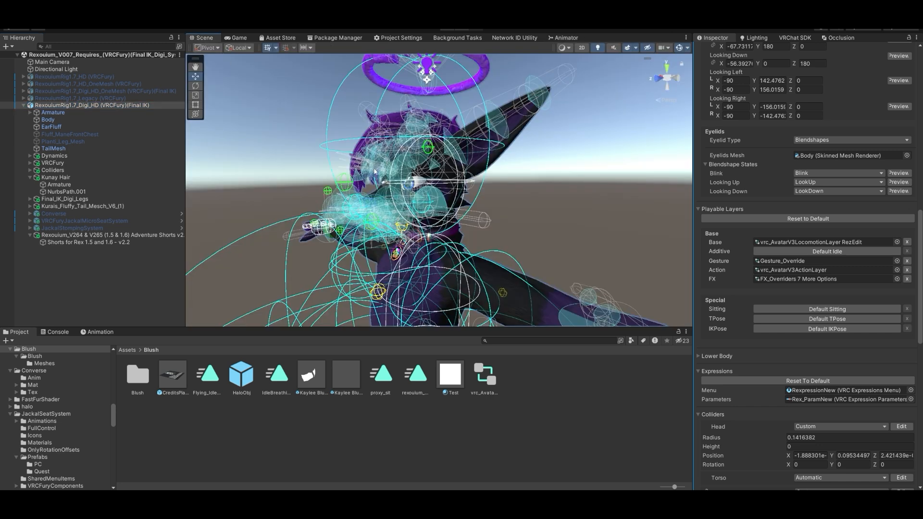
pyautogui.keyDown('alt'); pyautogui.moveTo(441, 209); pyautogui.dragTo(475, 73); pyautogui.keyUp('alt')
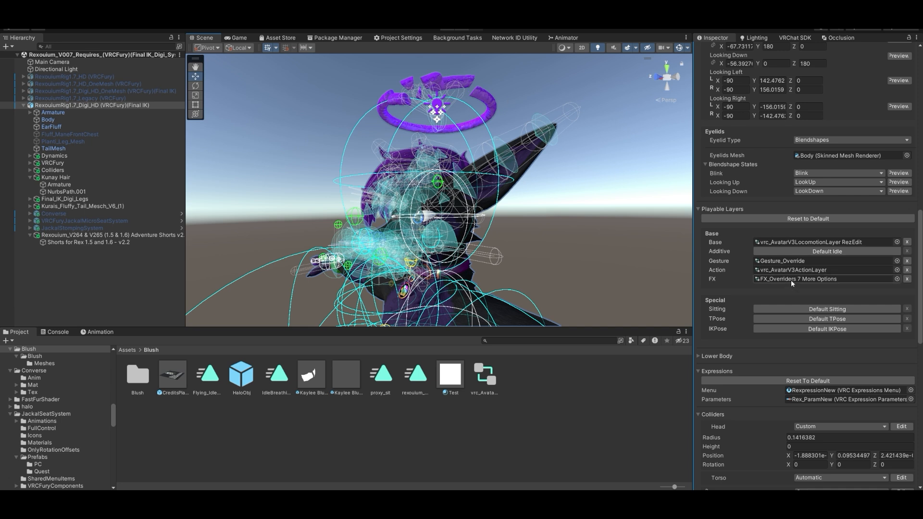
pyautogui.scroll(2, 771, 289)
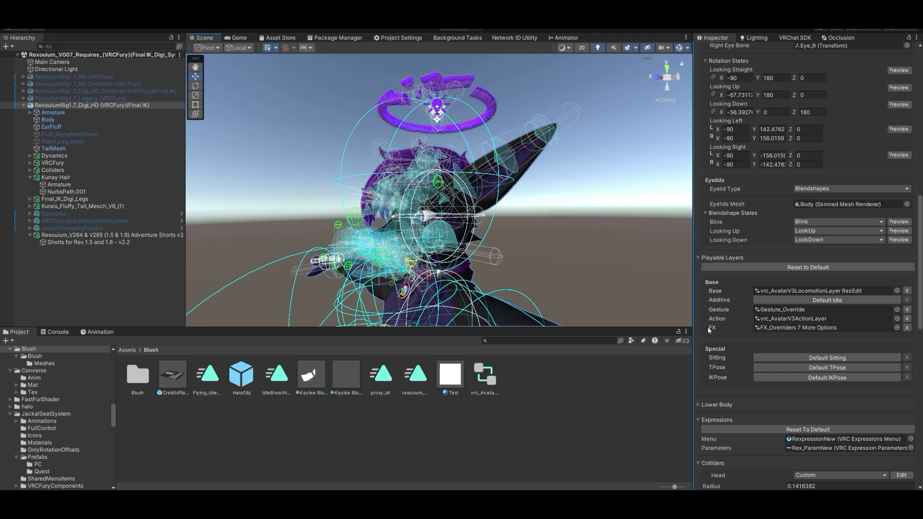
pyautogui.scroll(20, 709, 330)
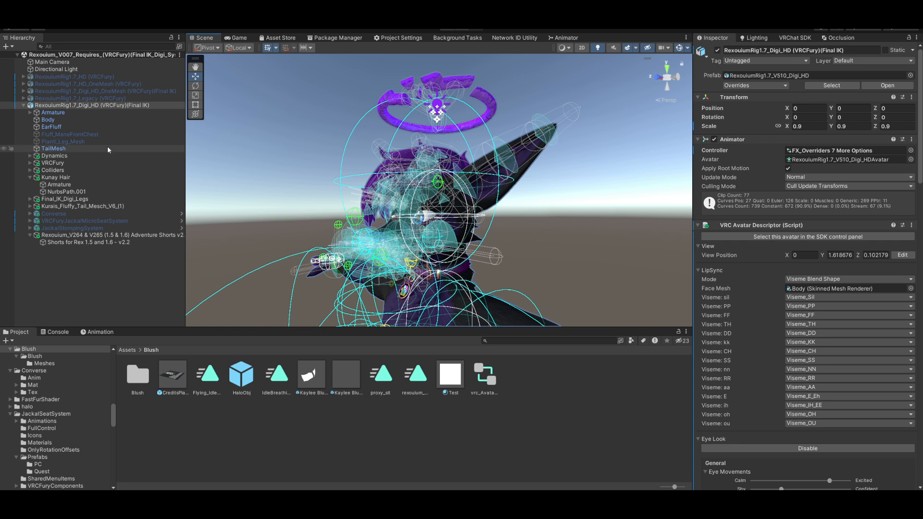
# Review the full layer list of the FX_Overriders 7 More Options controller in the Animator, from All to HeadPat
pyautogui.click(564, 39)
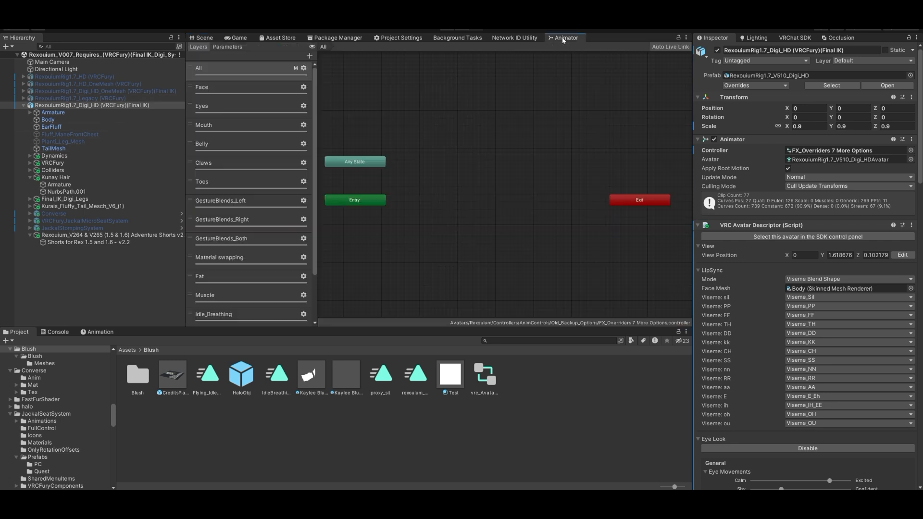
pyautogui.scroll(-3, 218, 83)
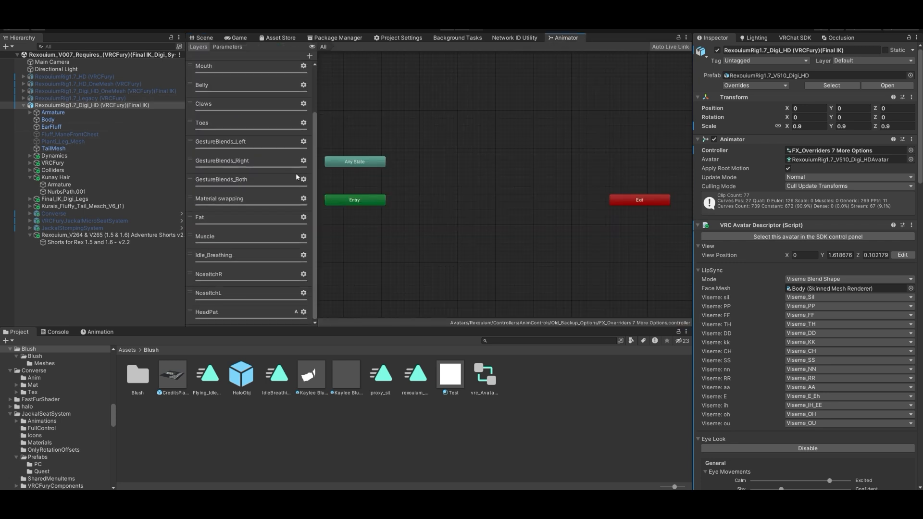
pyautogui.scroll(3, 237, 89)
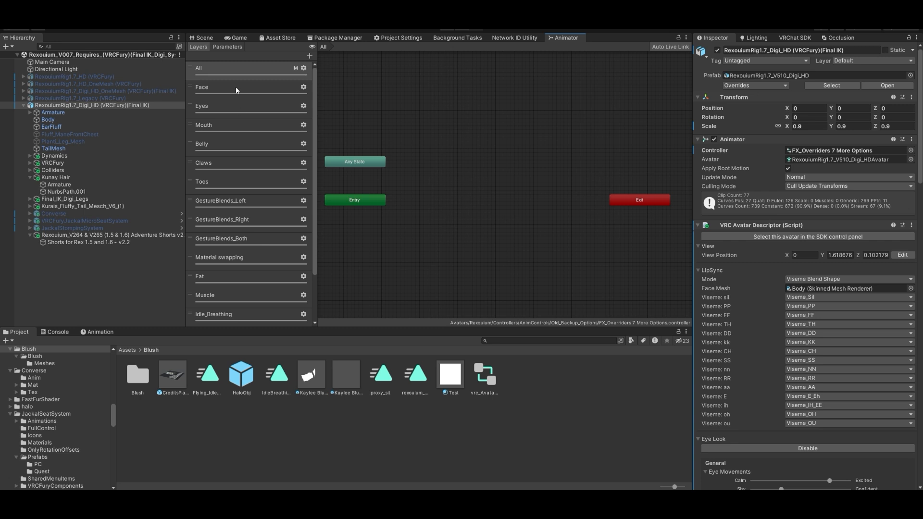
pyautogui.scroll(-3, 242, 182)
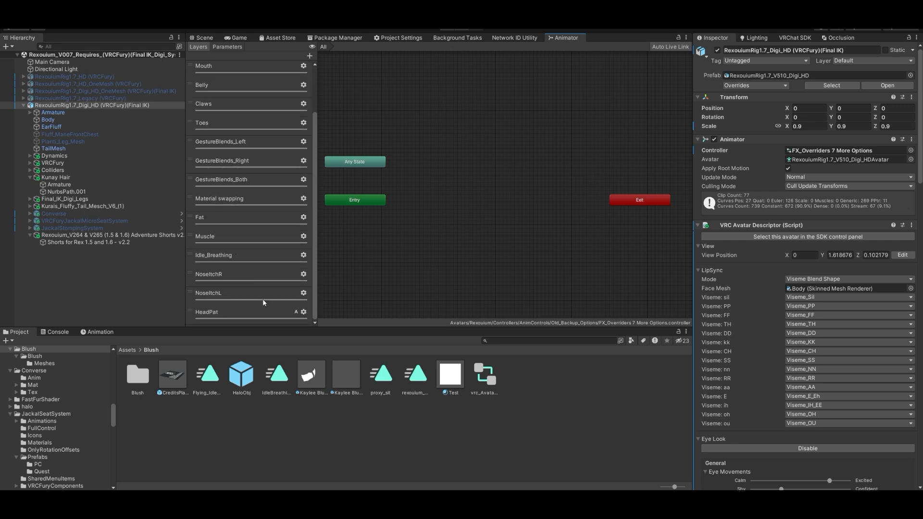
pyautogui.scroll(3, 281, 259)
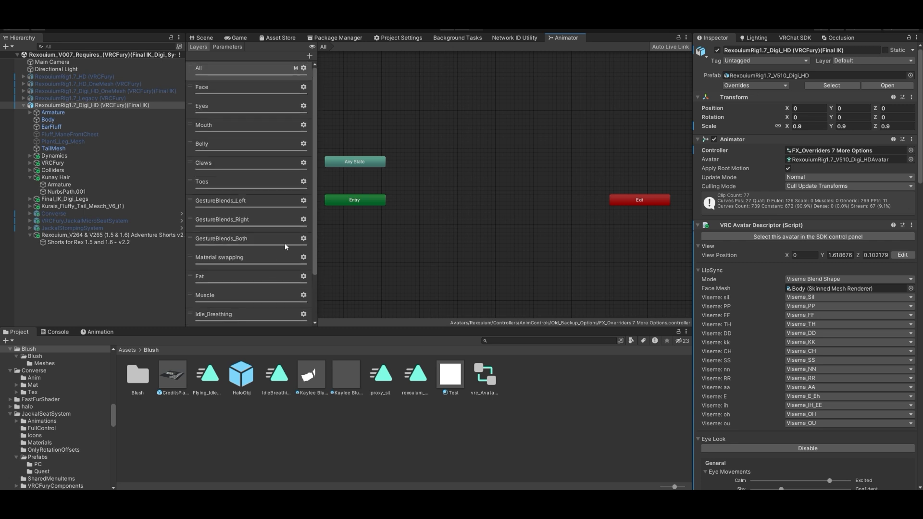
# Add a new layer named Halo to the FX_Overriders 7 More Options controller
pyautogui.click(310, 56)
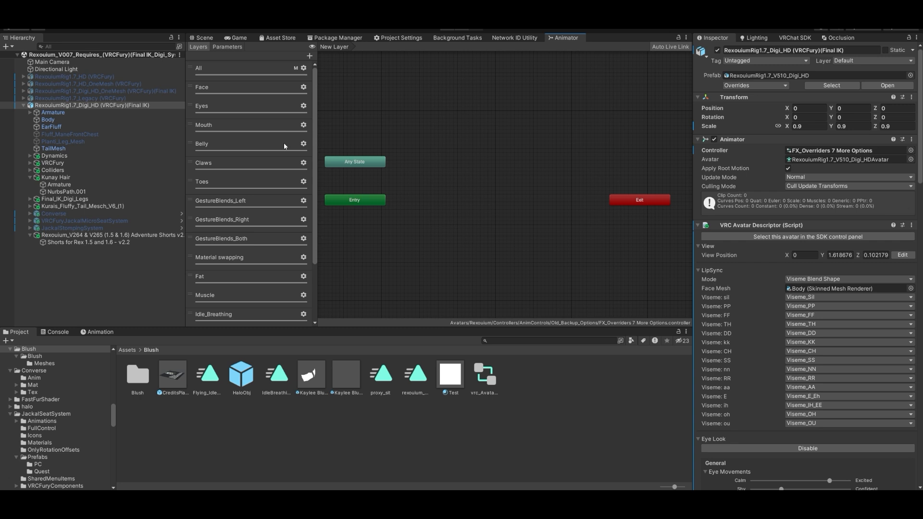
pyautogui.press('Return')
pyautogui.scroll(-3, 290, 144)
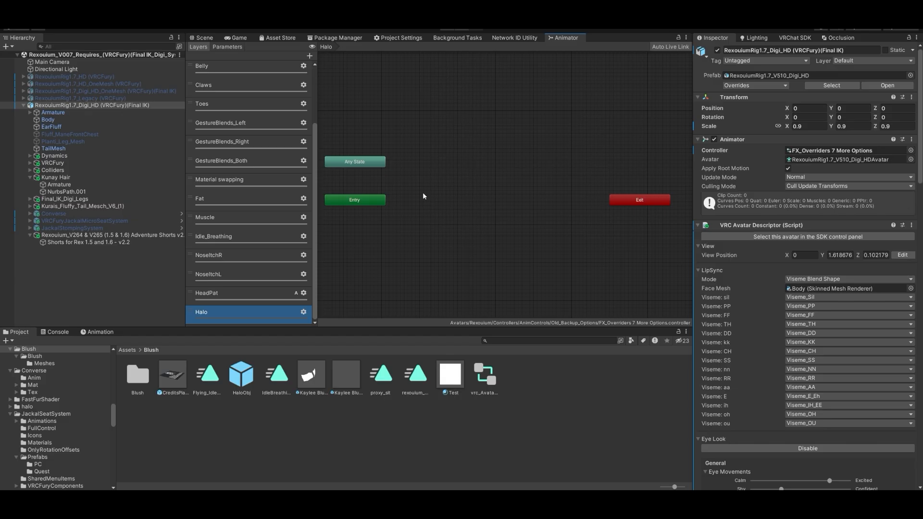
# Create an empty default state in the Halo layer, place it beside Entry, and move Any State slightly higher
pyautogui.rightClick(423, 192)
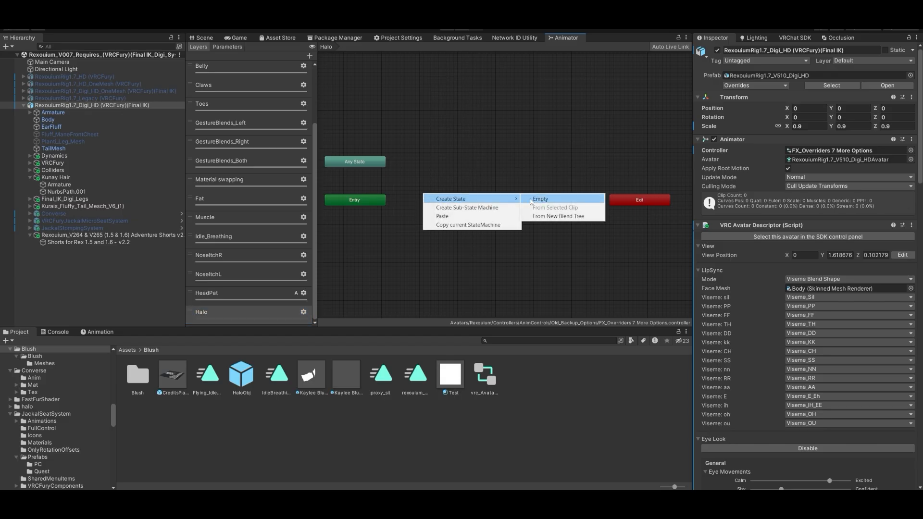
pyautogui.click(540, 199)
pyautogui.moveTo(493, 200); pyautogui.dragTo(501, 221)
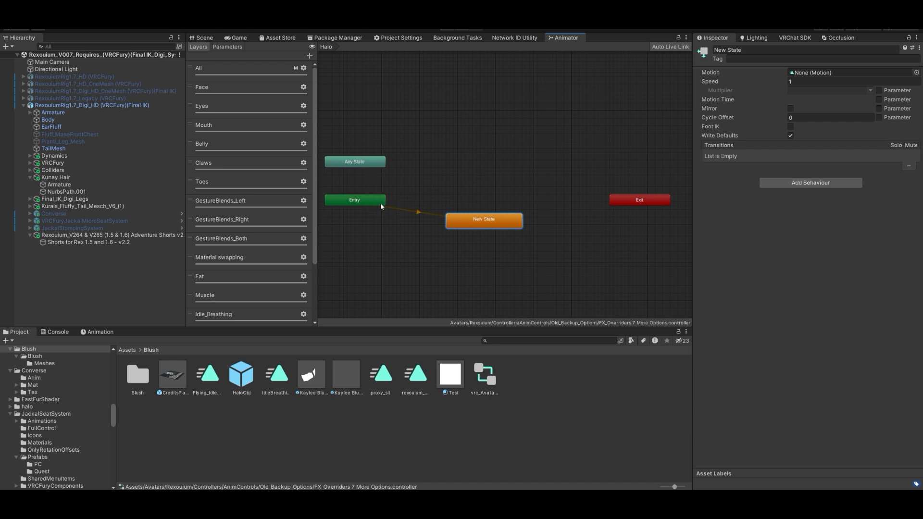
pyautogui.moveTo(377, 163); pyautogui.dragTo(371, 153)
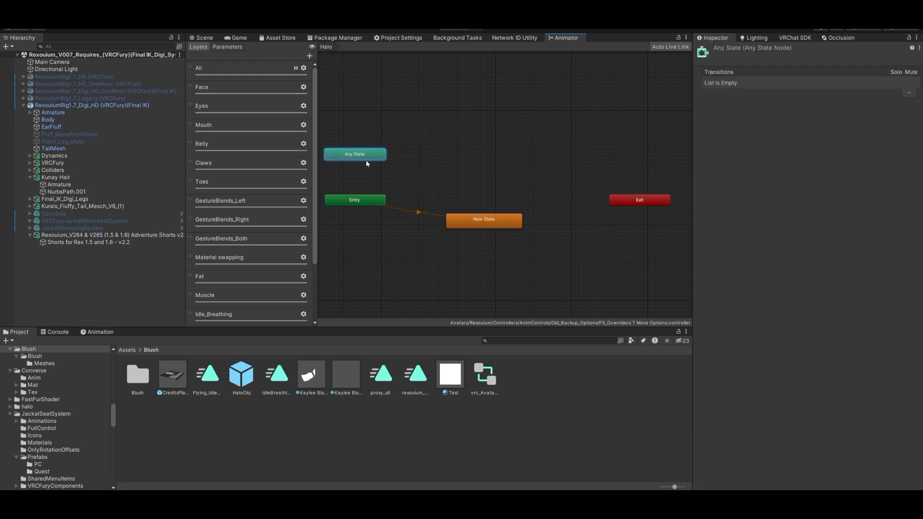
# Create a second empty state beside Any State, align it above the default state, and name it HaloOn
pyautogui.rightClick(417, 154)
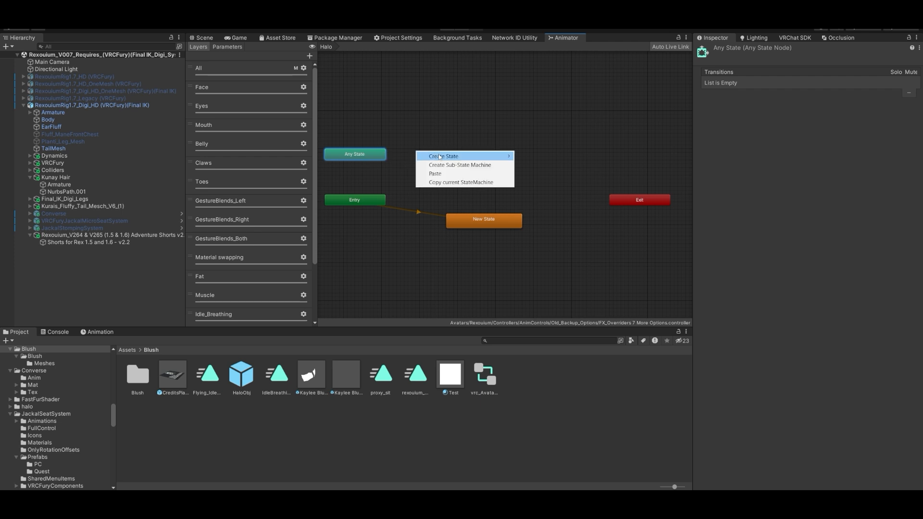
pyautogui.moveTo(488, 158)
pyautogui.click(527, 157)
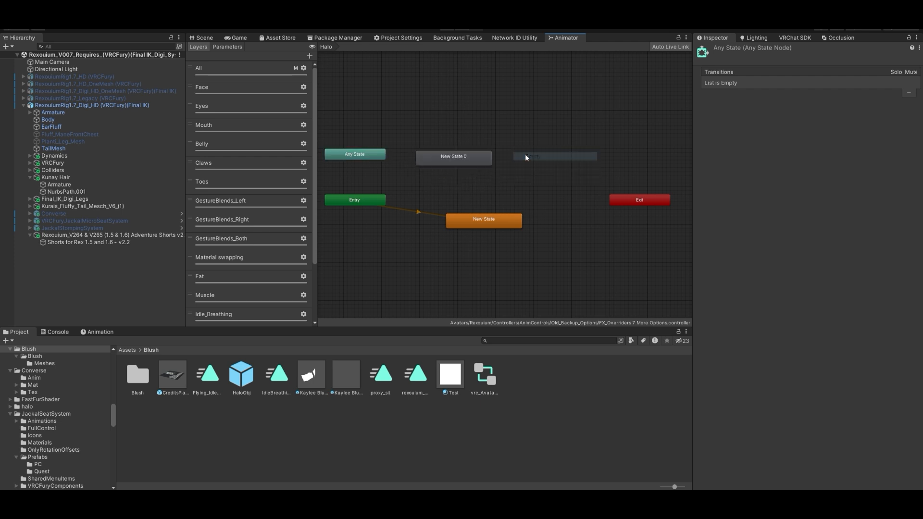
pyautogui.moveTo(451, 158); pyautogui.dragTo(481, 162)
pyautogui.click(745, 50)
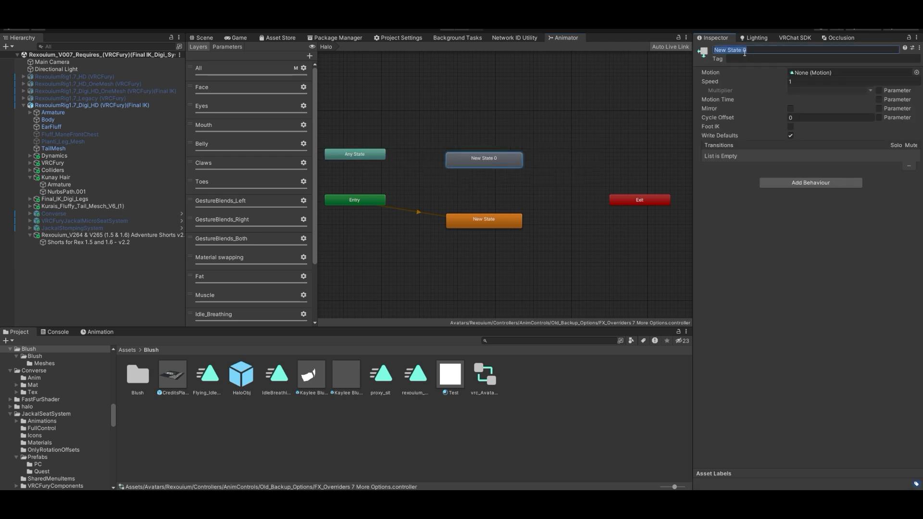
pyautogui.write('HaloOn')
pyautogui.press('Return')
# Make transitions from Any State to HaloOn and from HaloOn to Exit
pyautogui.rightClick(369, 154)
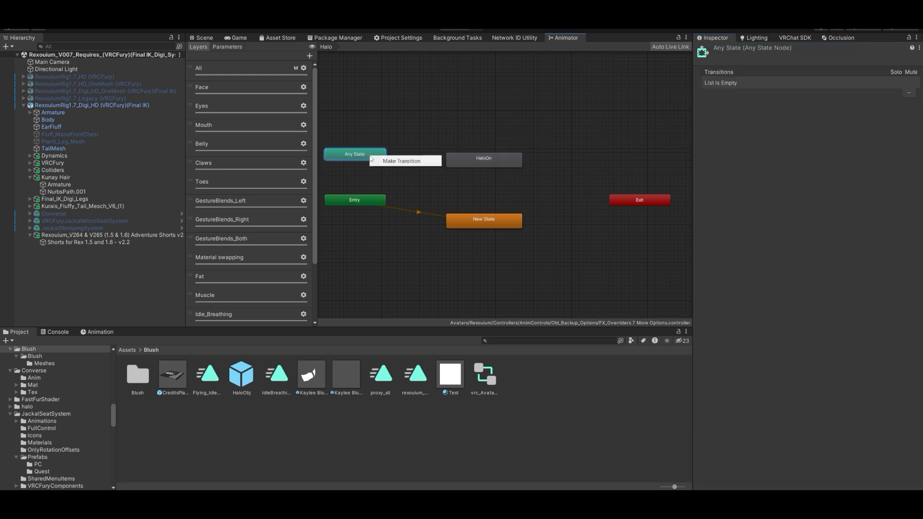
pyautogui.click(404, 160)
pyautogui.click(469, 162)
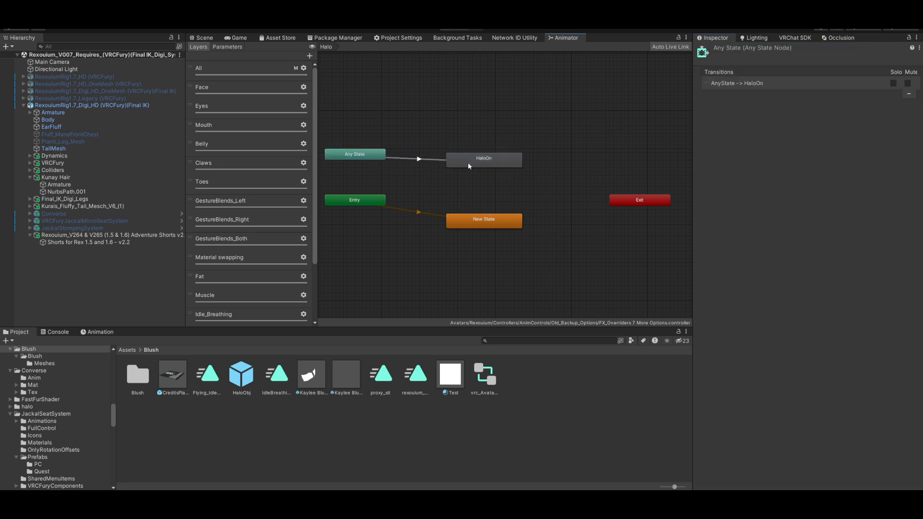
pyautogui.rightClick(491, 159)
pyautogui.click(507, 163)
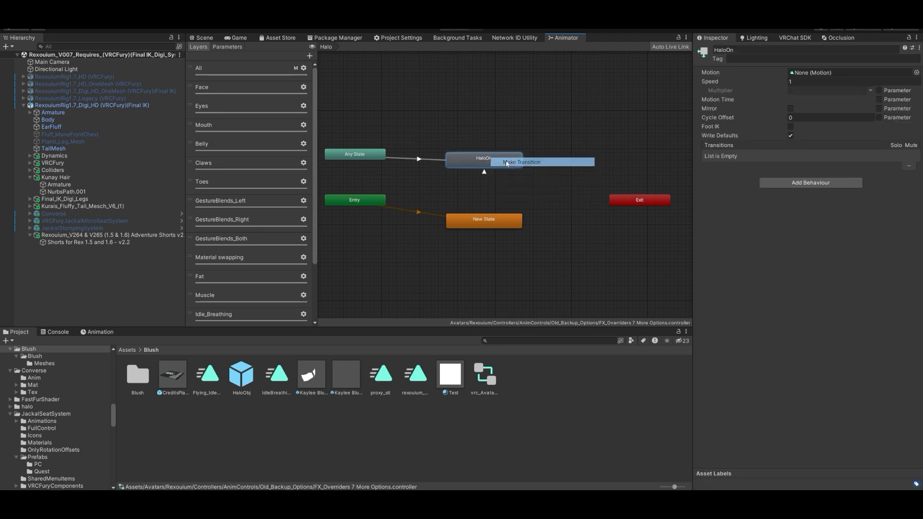
pyautogui.click(631, 202)
pyautogui.moveTo(490, 164); pyautogui.dragTo(501, 168)
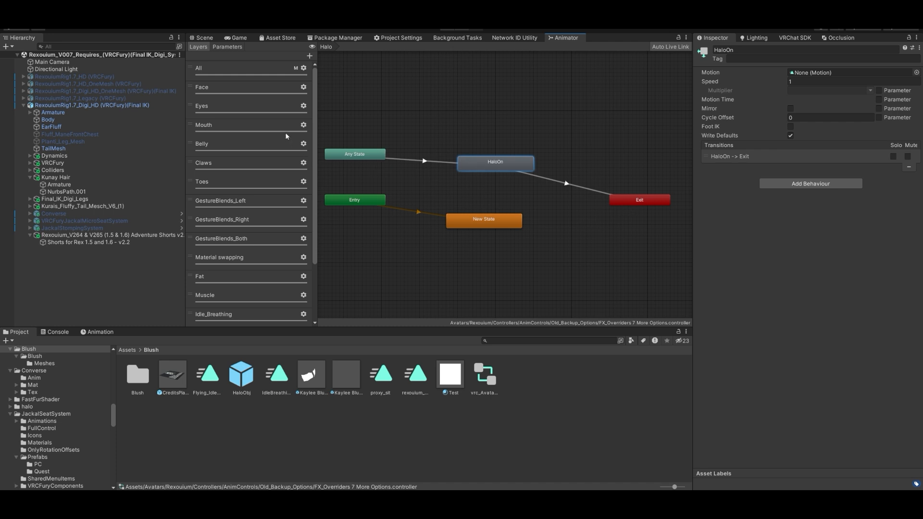
# Add a Bool parameter named Halo to the controller
pyautogui.click(235, 46)
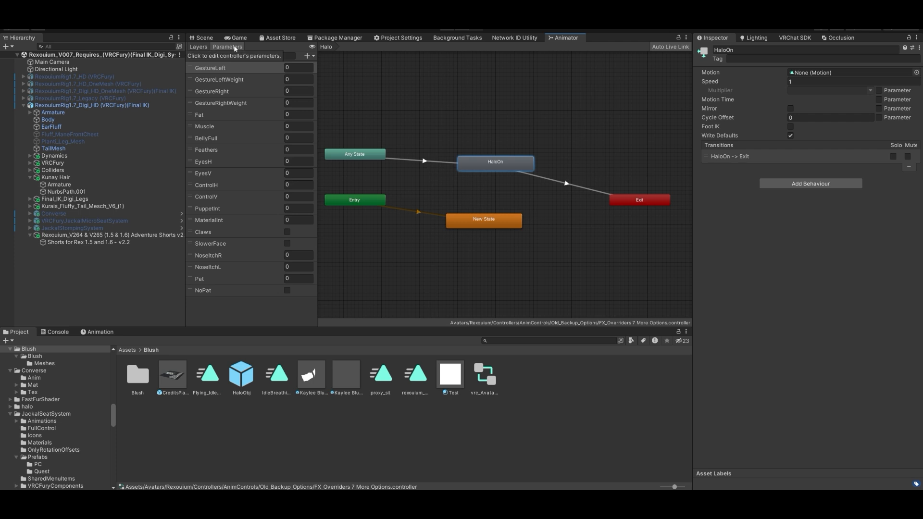
pyautogui.click(306, 57)
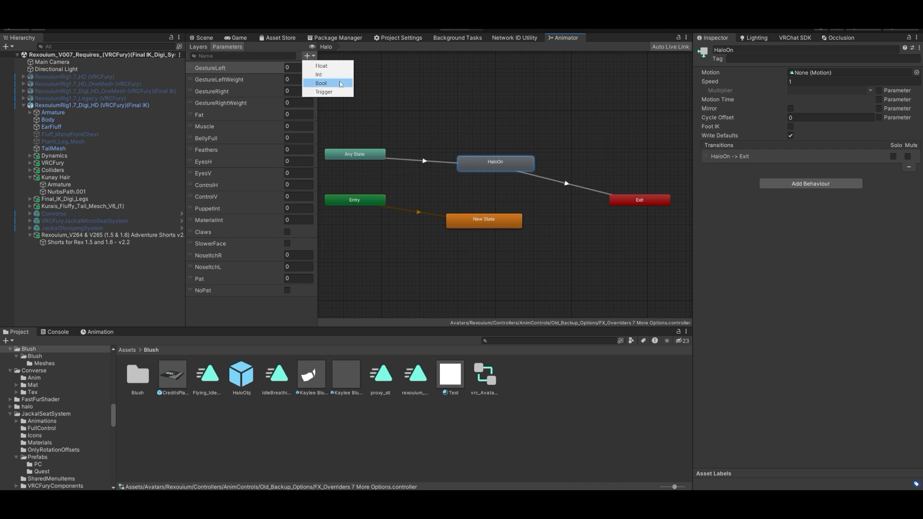
pyautogui.click(337, 83)
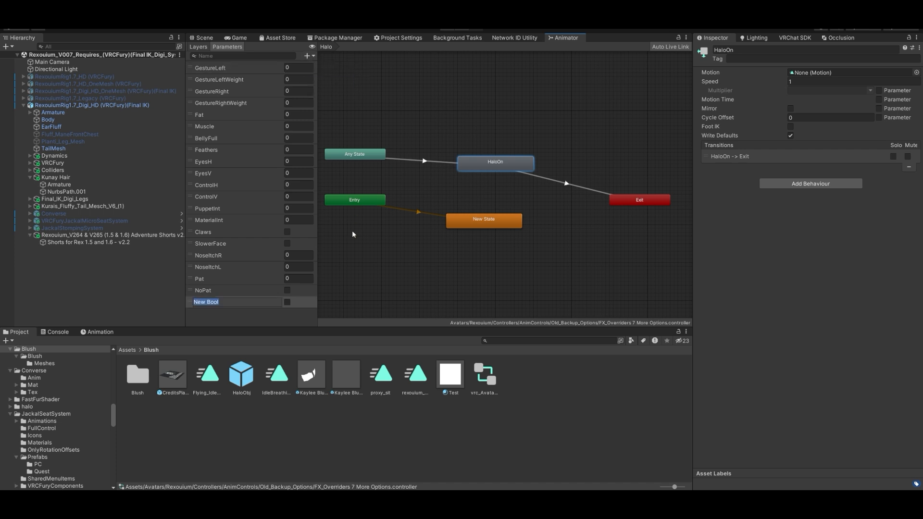
pyautogui.write('Halo')
pyautogui.press('Return')
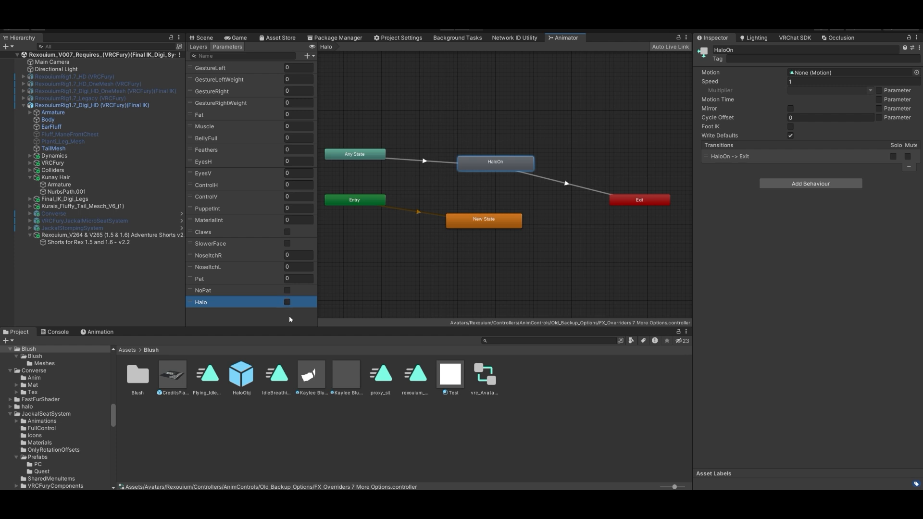
# Add a condition to the Any State to HaloOn transition requiring Halo to be true
pyautogui.click(439, 162)
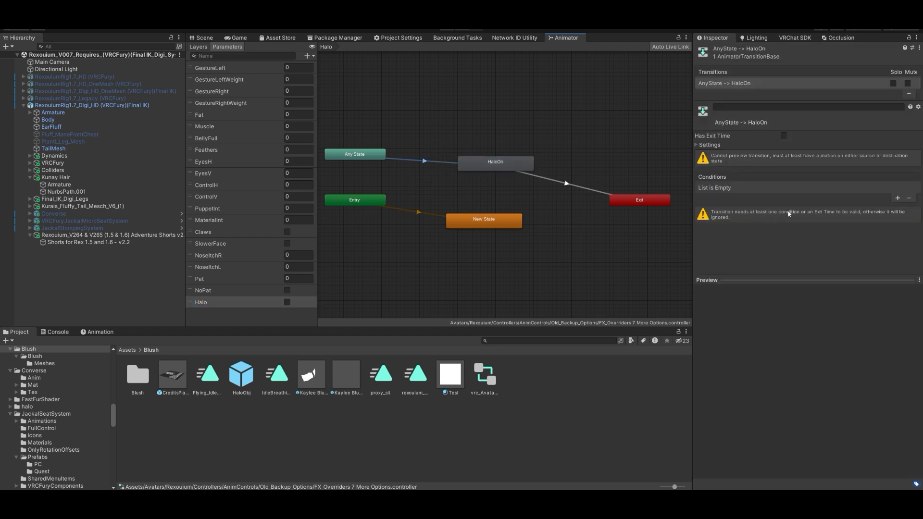
pyautogui.click(897, 199)
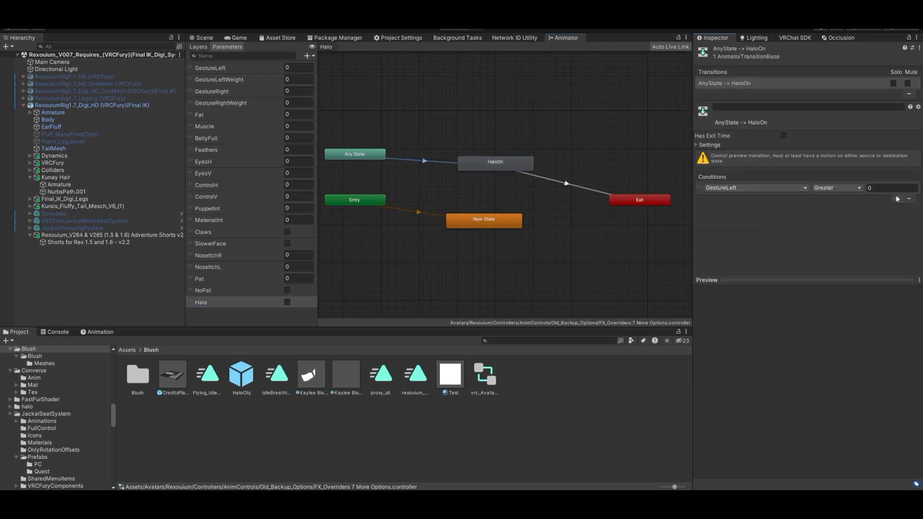
pyautogui.click(798, 188)
pyautogui.click(732, 369)
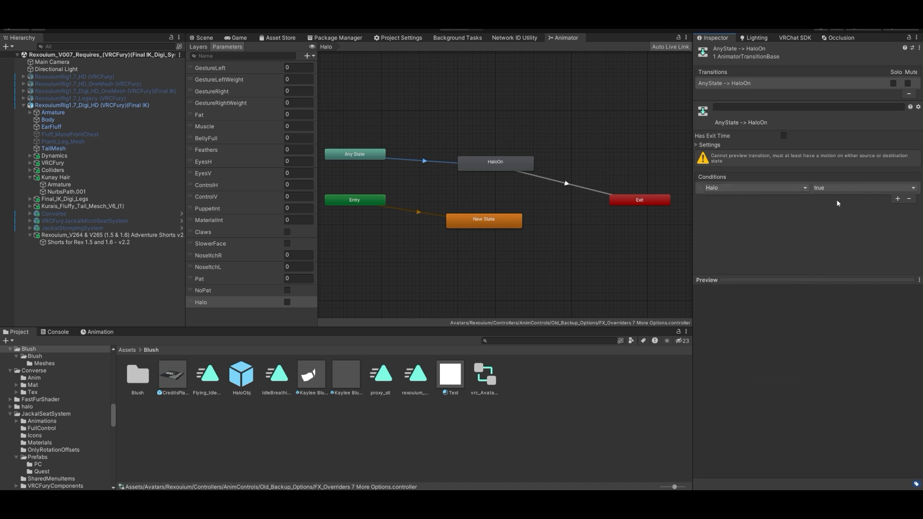
# Add a condition to the HaloOn to Exit transition requiring Halo to be false
pyautogui.click(609, 192)
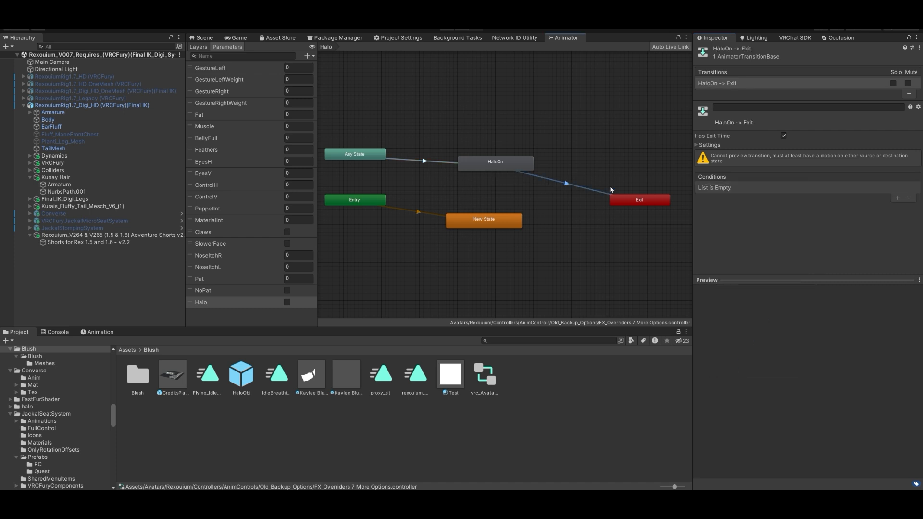
pyautogui.click(897, 198)
pyautogui.click(760, 188)
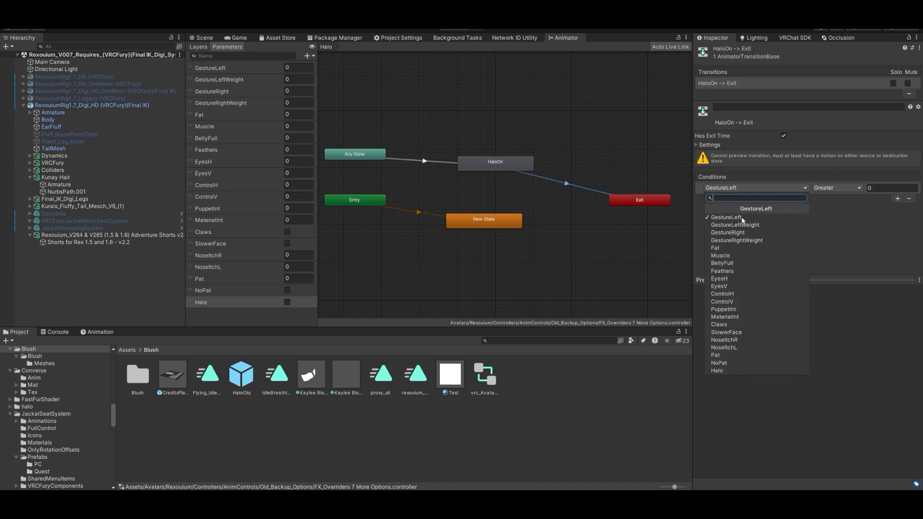
pyautogui.click(715, 371)
pyautogui.click(826, 188)
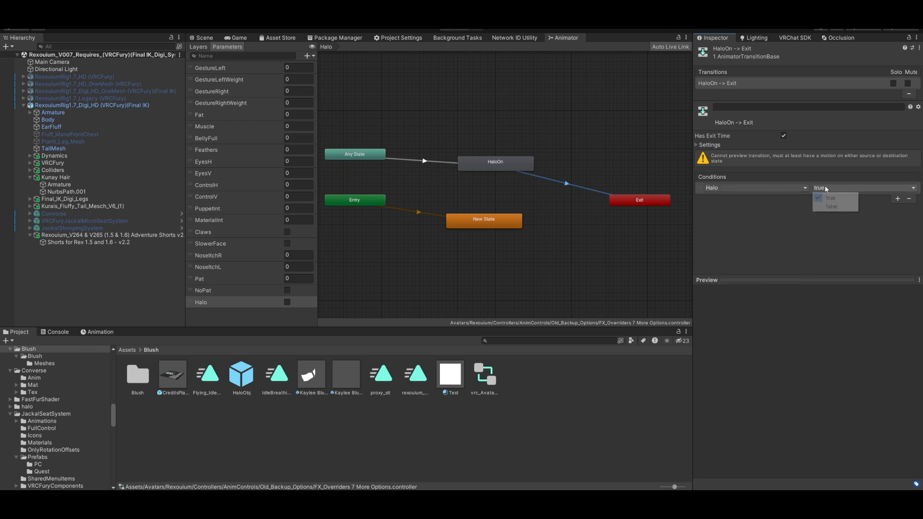
pyautogui.click(833, 207)
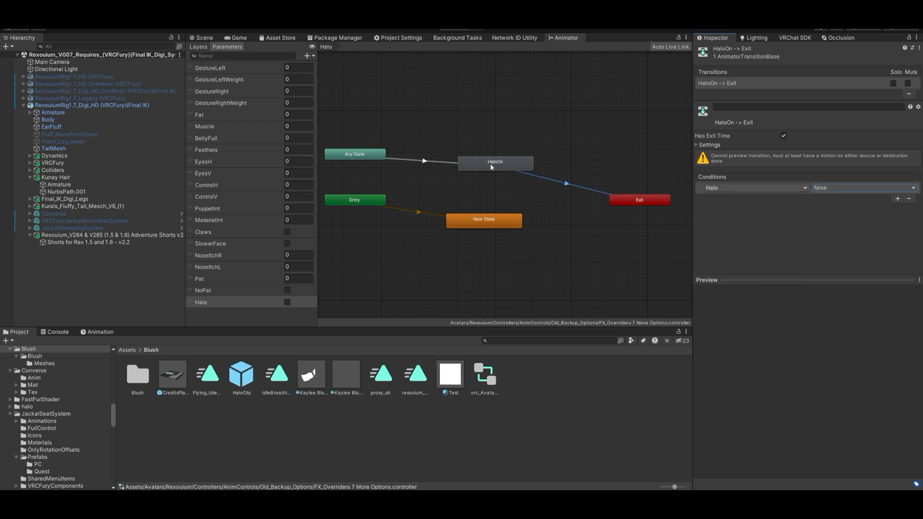
pyautogui.moveTo(491, 167); pyautogui.dragTo(492, 168)
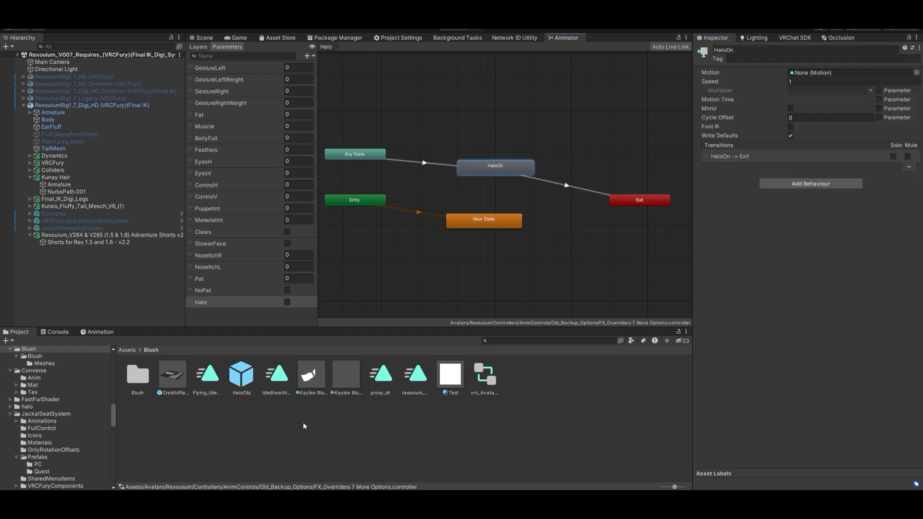
# Create an animation clip named HaloCast in the Assets/halo folder and assign it as the HaloOn state's motion
pyautogui.scroll(10, 53, 419)
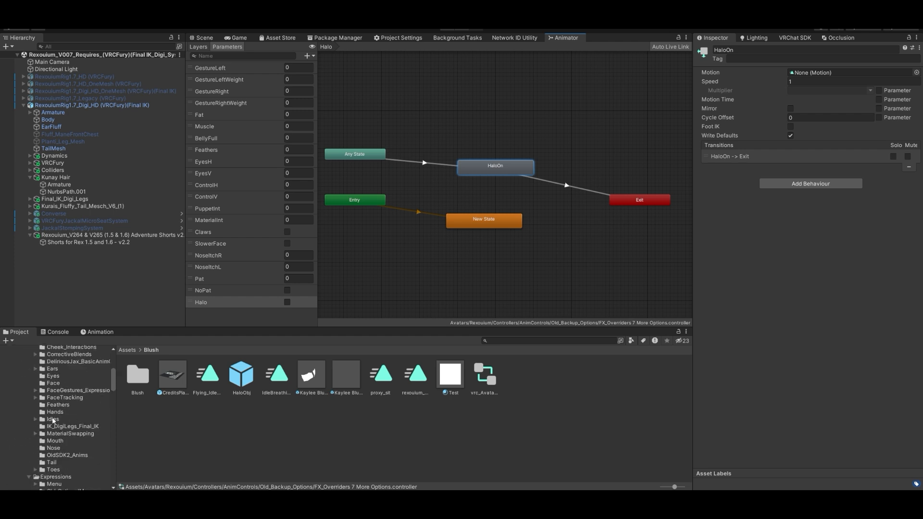
pyautogui.scroll(10, 52, 423)
pyautogui.click(30, 383)
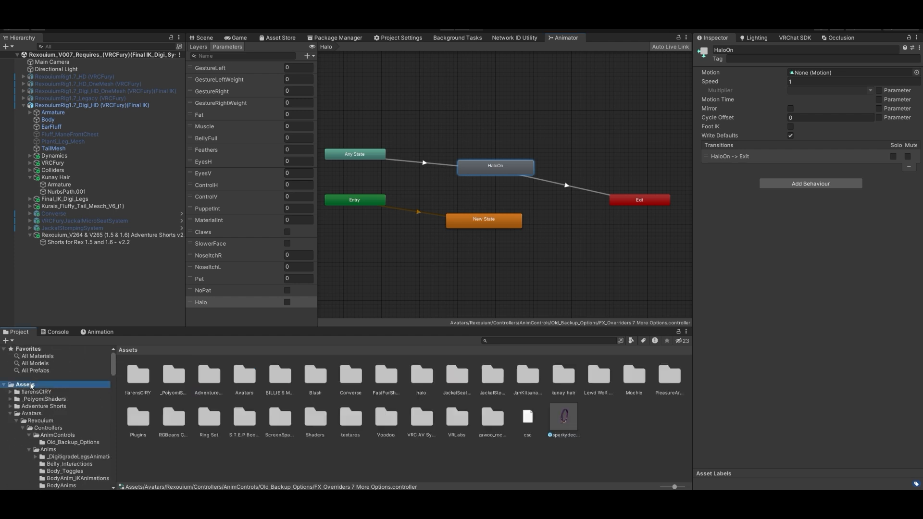
pyautogui.doubleClick(423, 374)
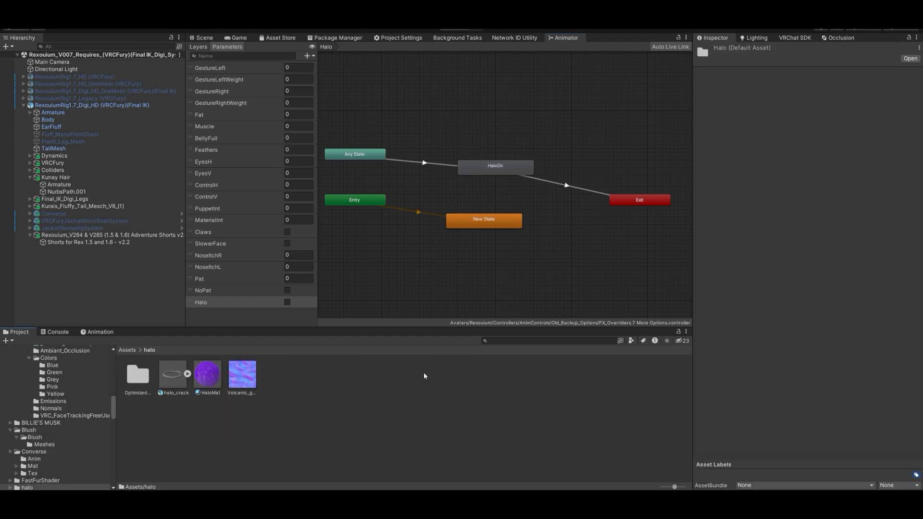
pyautogui.rightClick(302, 395)
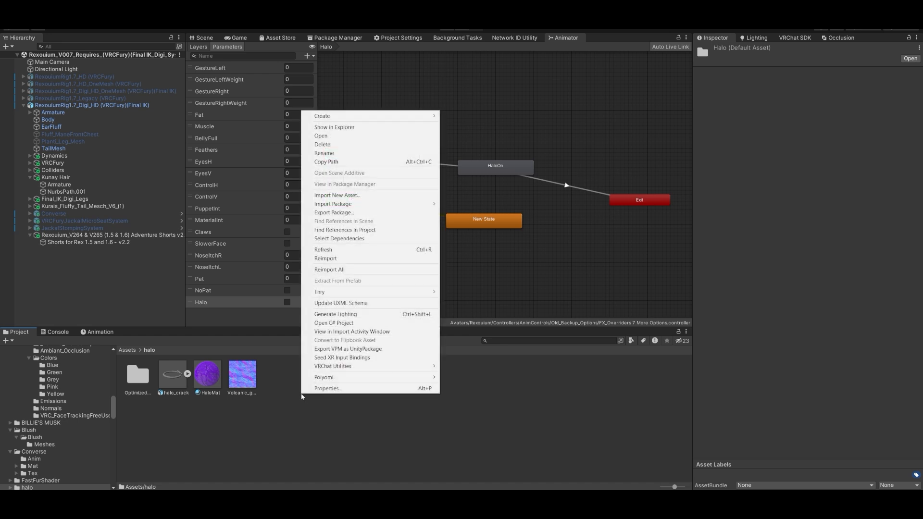
pyautogui.moveTo(411, 116)
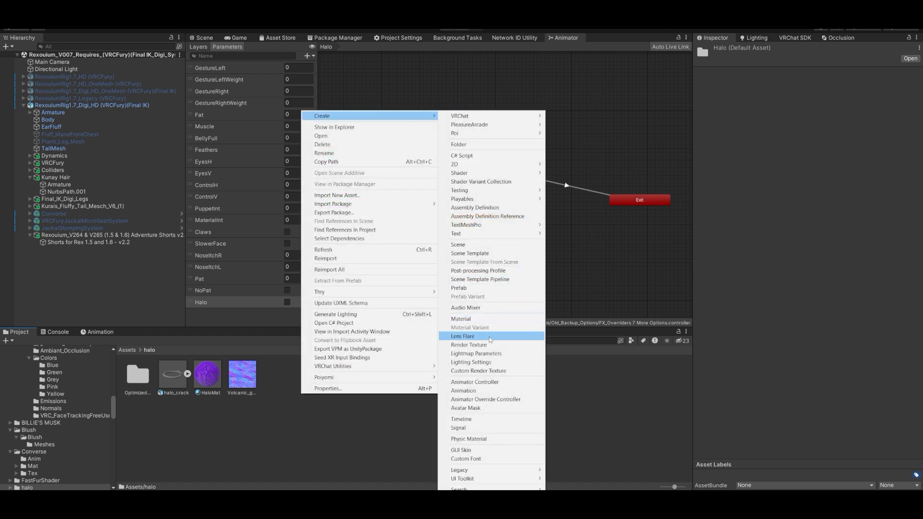
pyautogui.click(486, 393)
pyautogui.write('HaloCas')
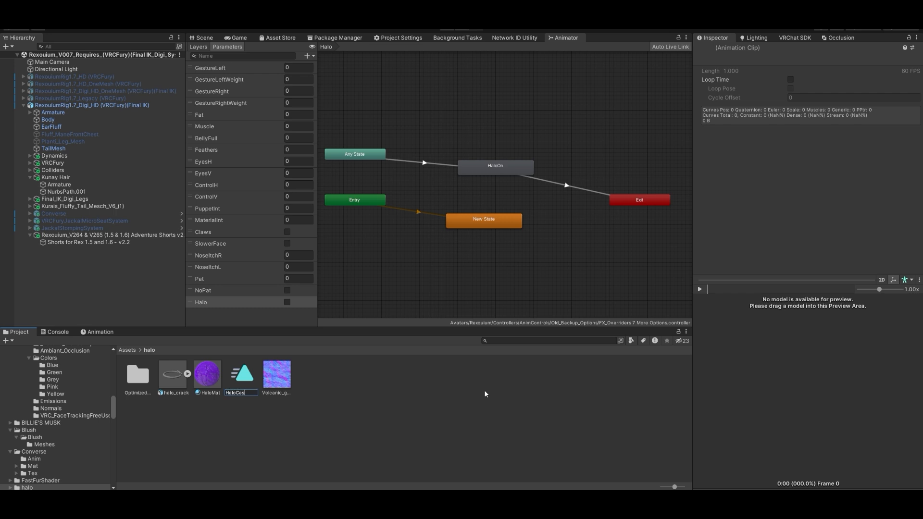
pyautogui.write('t')
pyautogui.press('Return')
pyautogui.click(485, 168)
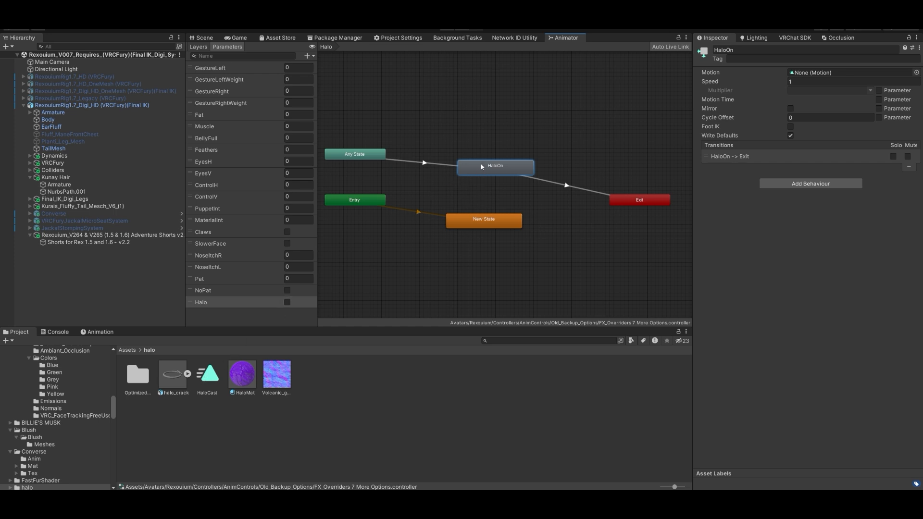
pyautogui.moveTo(202, 380); pyautogui.dragTo(815, 72)
# Show the avatar in the scene and load RexouiumRig1.7_Digi_HD's HaloCast clip for animation editing
pyautogui.click(202, 38)
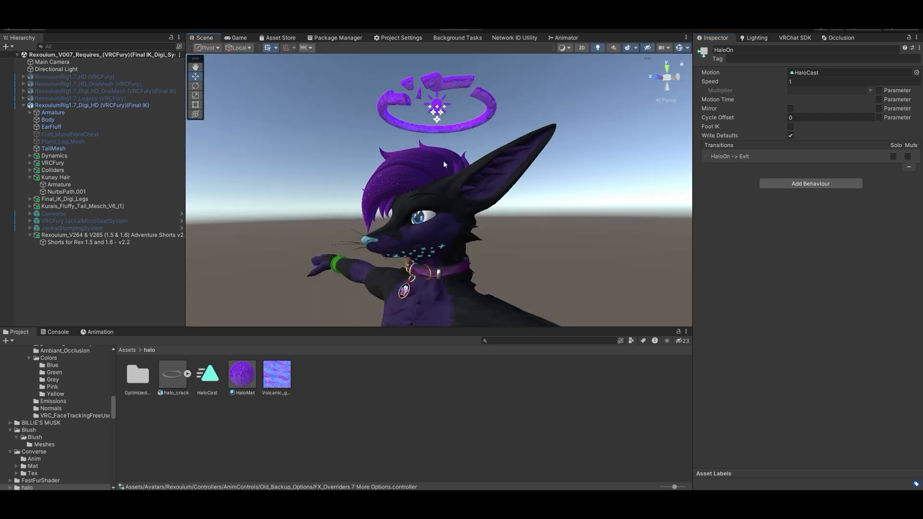
pyautogui.click(101, 332)
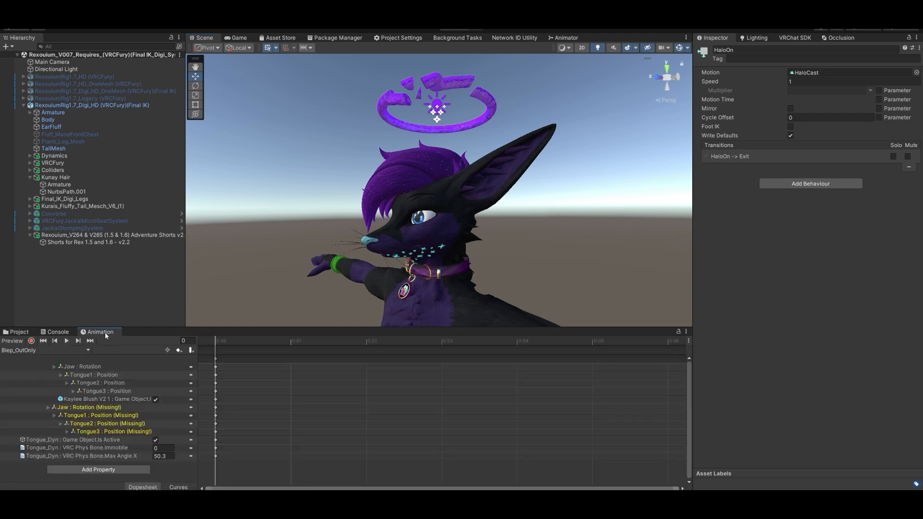
pyautogui.click(75, 105)
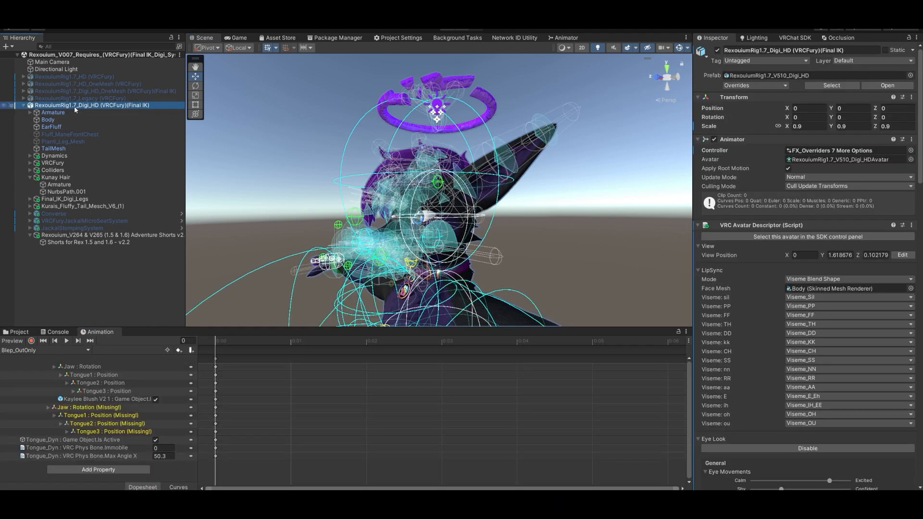
pyautogui.click(67, 350)
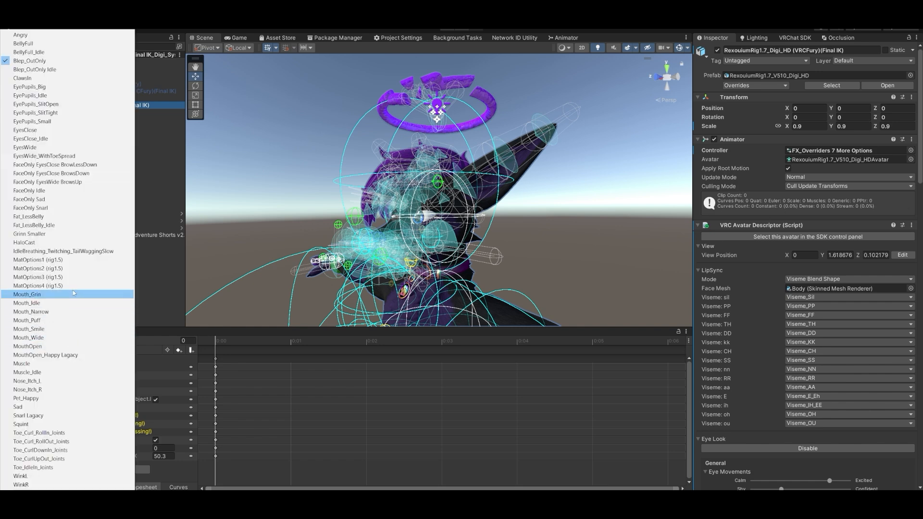
pyautogui.click(53, 242)
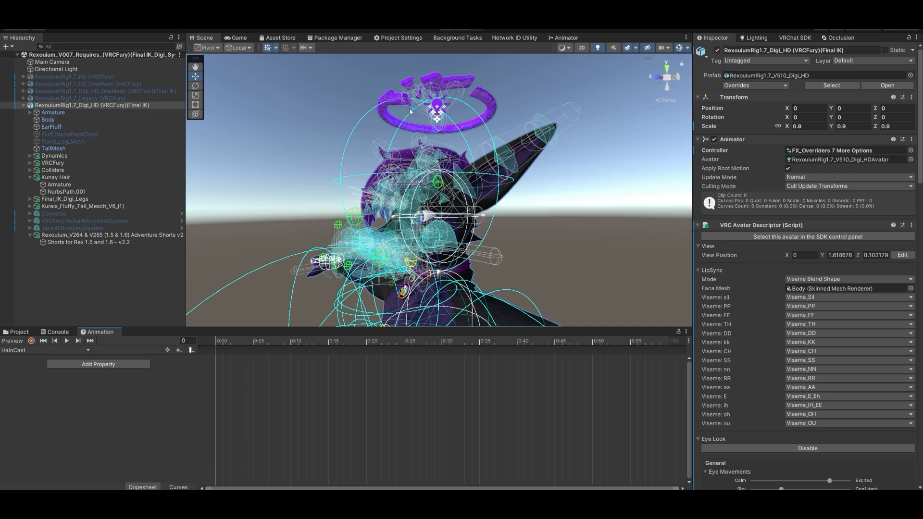
# Expand the avatar's whole Armature hierarchy and select the halo_crack object inside HaloObj under the neck
pyautogui.keyDown('alt'); pyautogui.click(29, 114); pyautogui.keyUp('alt')
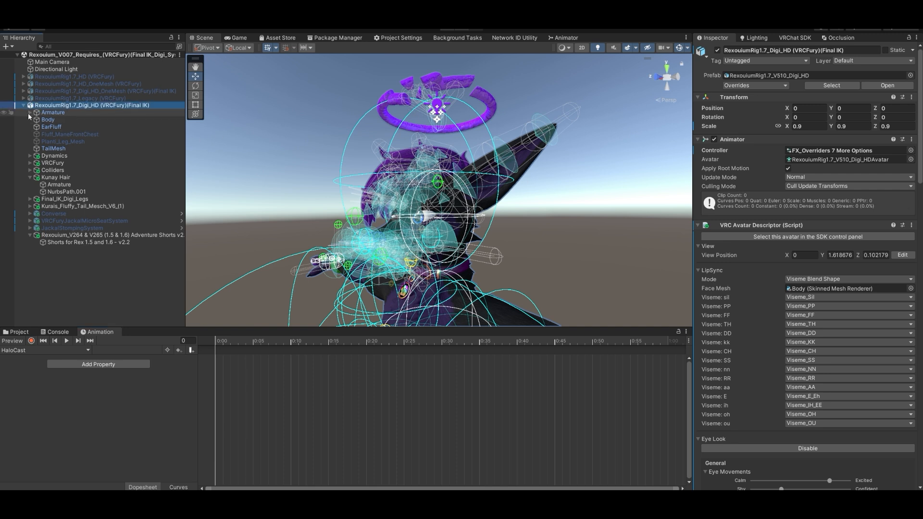
pyautogui.scroll(-3, 53, 185)
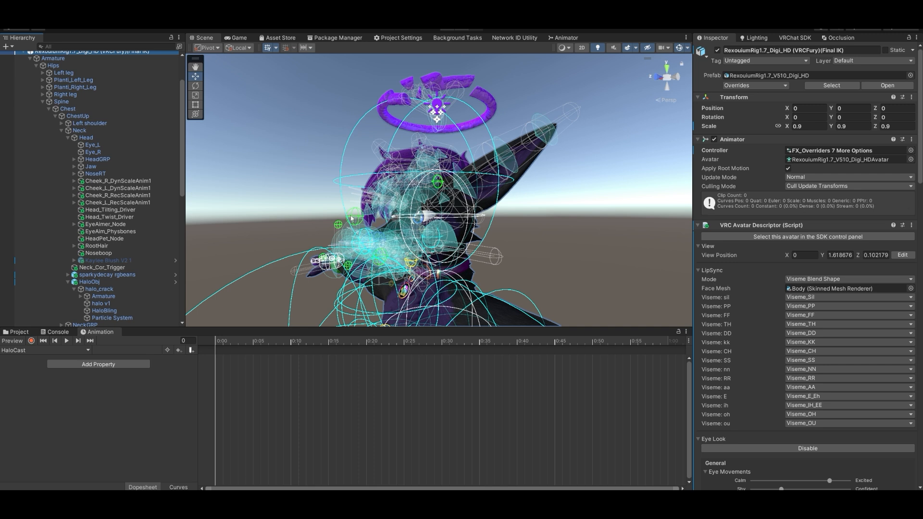
pyautogui.scroll(-5, 174, 233)
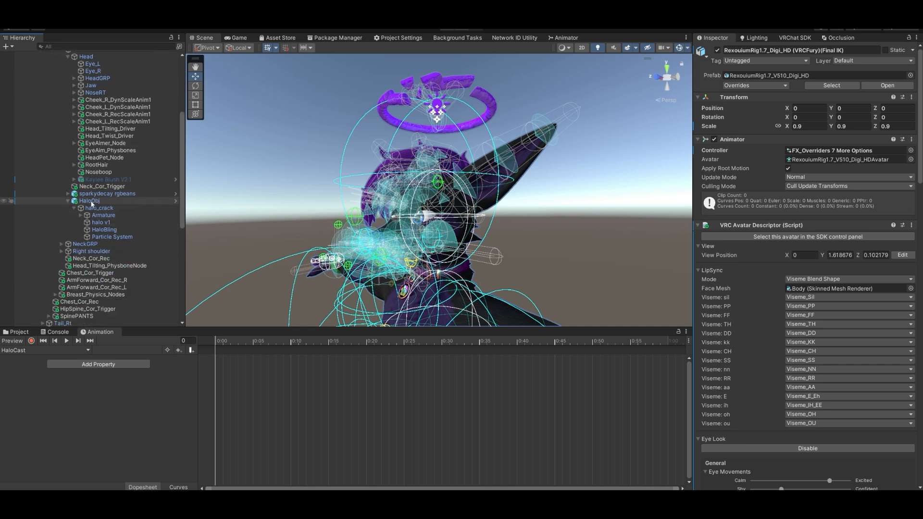
pyautogui.click(91, 201)
pyautogui.click(96, 208)
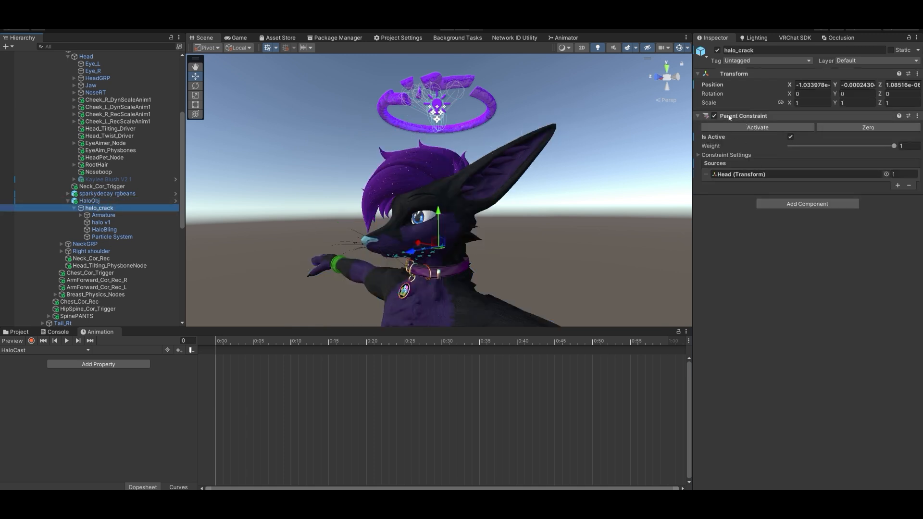
pyautogui.click(812, 205)
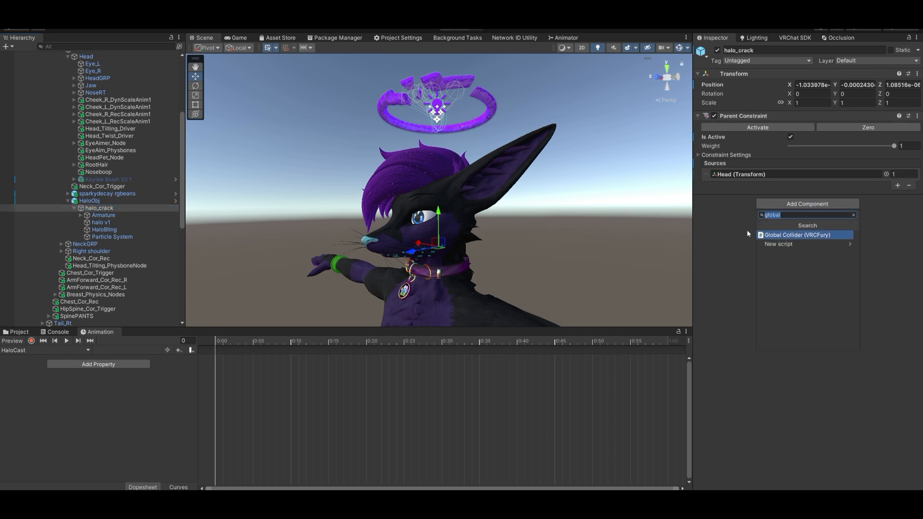
pyautogui.click(744, 206)
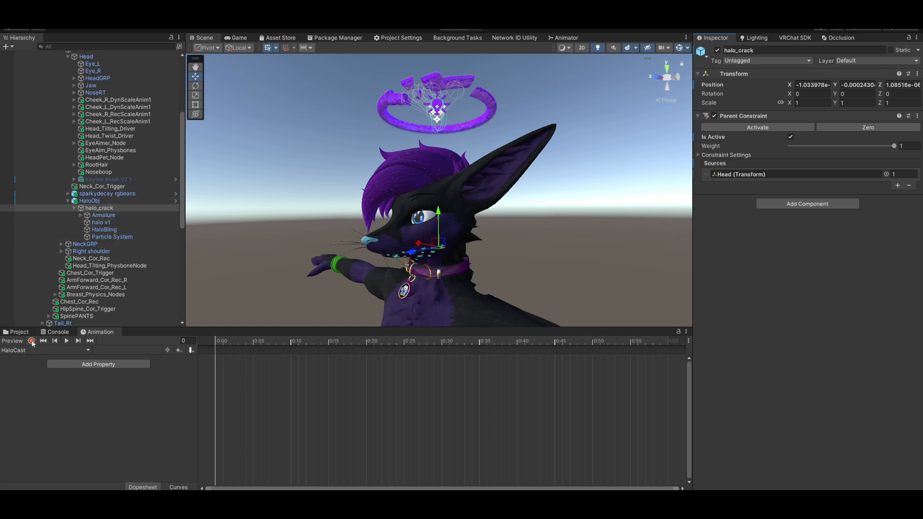
# Record halo_crack's active state as off at frame 0 of the HaloCast clip, then end recording and preview
pyautogui.click(32, 342)
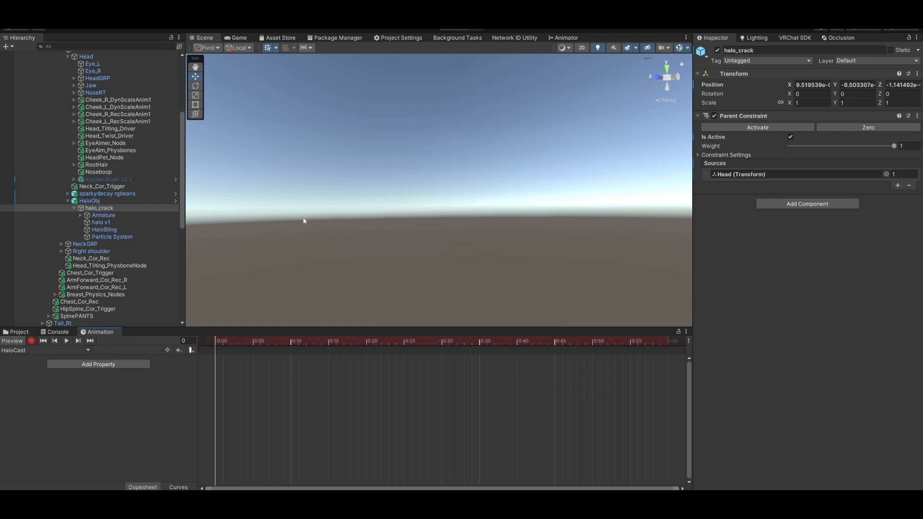
pyautogui.moveTo(390, 195); pyautogui.dragTo(411, 264, button='right')
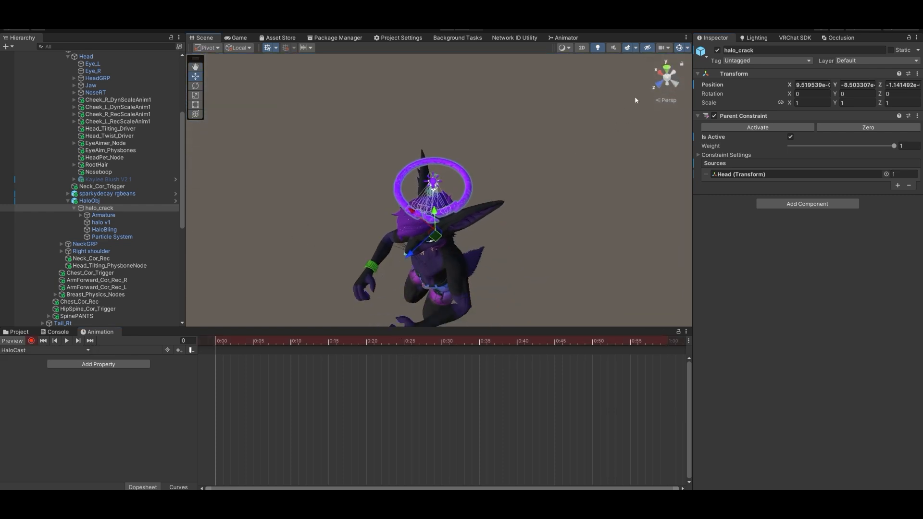
pyautogui.click(719, 51)
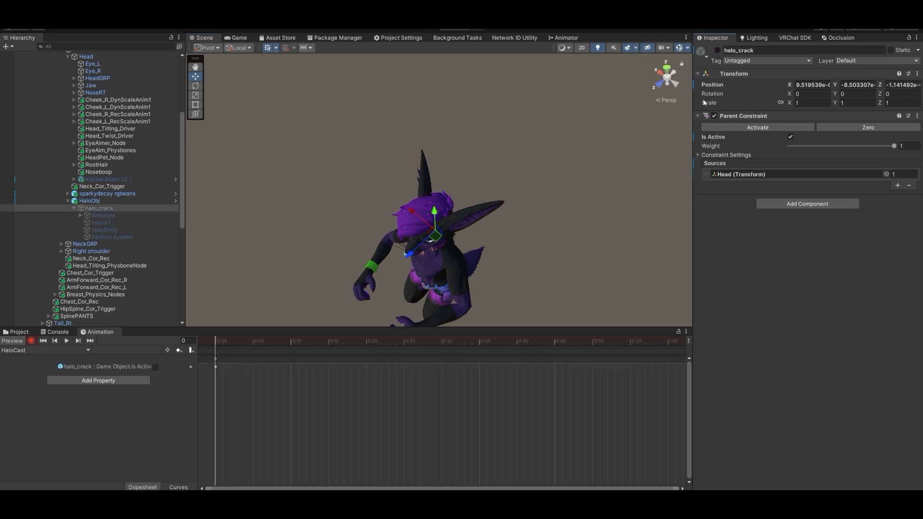
pyautogui.click(32, 341)
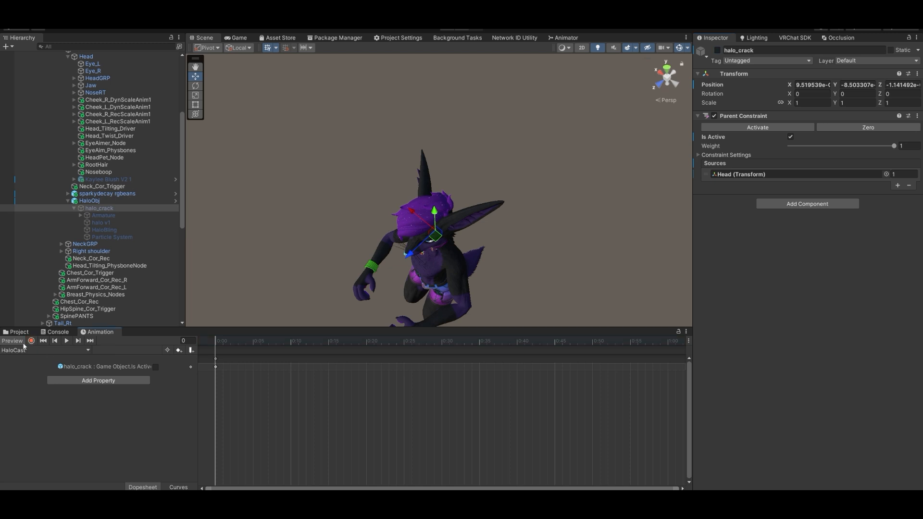
pyautogui.click(20, 342)
pyautogui.moveTo(441, 260); pyautogui.dragTo(468, 108, button='right')
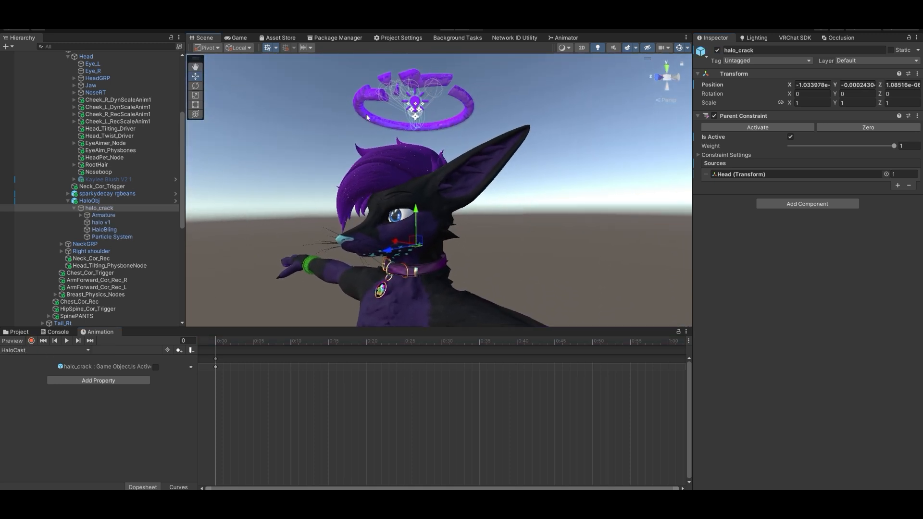
# Deactivate halo_crack by default in the scene and set its Is Active key in HaloCast to on
pyautogui.click(717, 51)
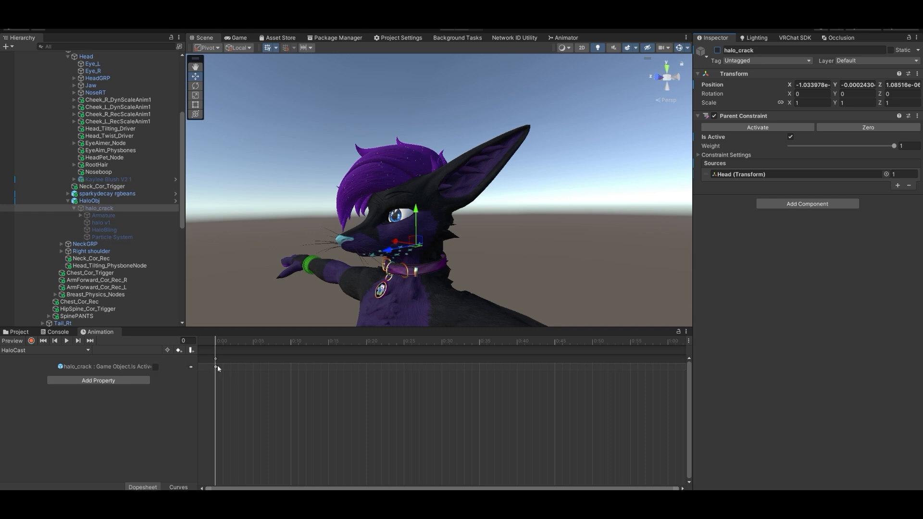
pyautogui.click(155, 368)
pyautogui.moveTo(504, 135); pyautogui.dragTo(524, 164, button='right')
pyautogui.scroll(-5, 519, 145)
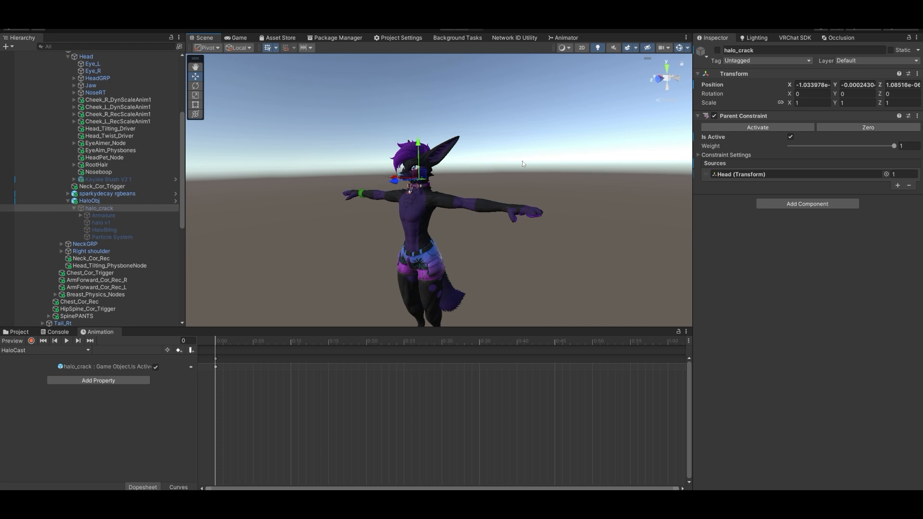
# Check the exact name of the Halo parameter in the FX controller and return to the scene view
pyautogui.click(566, 38)
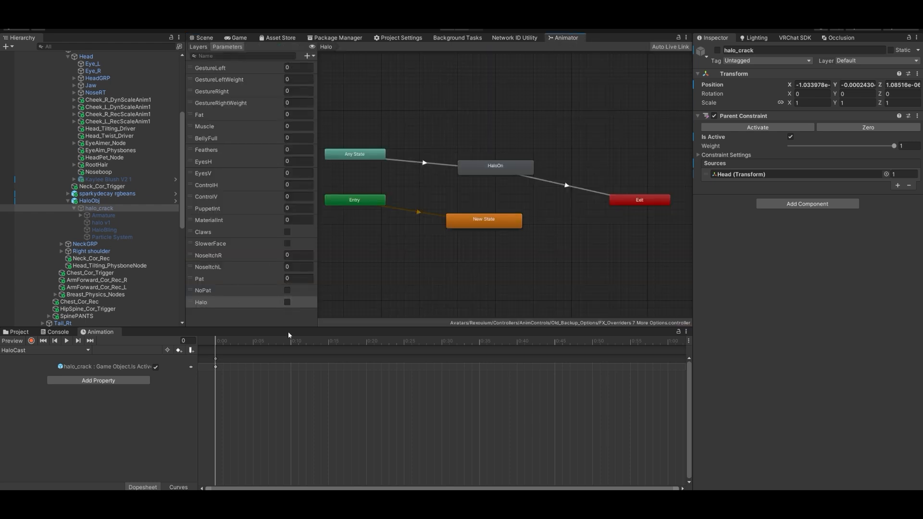
pyautogui.click(203, 307)
pyautogui.click(203, 306)
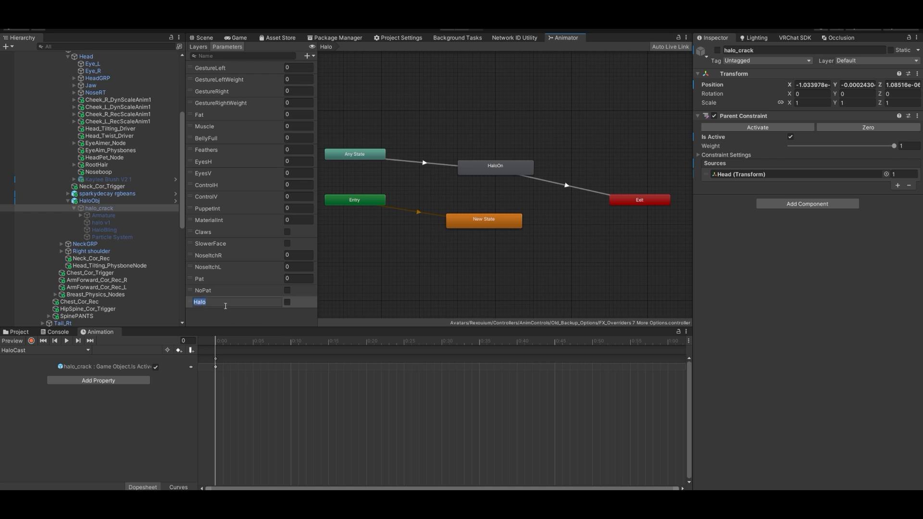
pyautogui.press('Return')
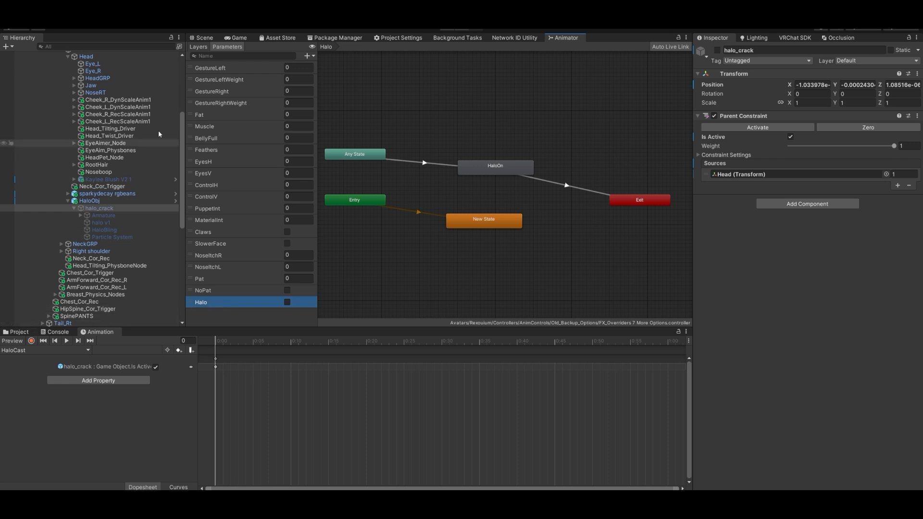
pyautogui.click(202, 37)
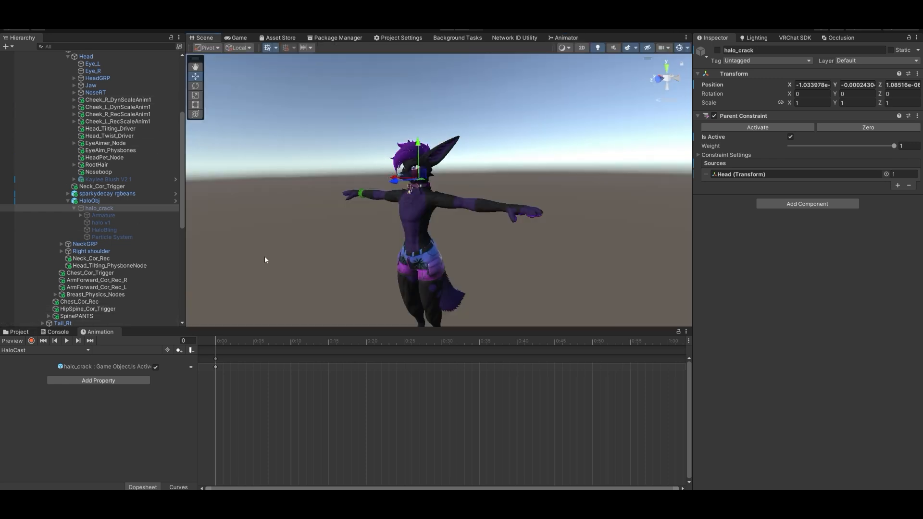